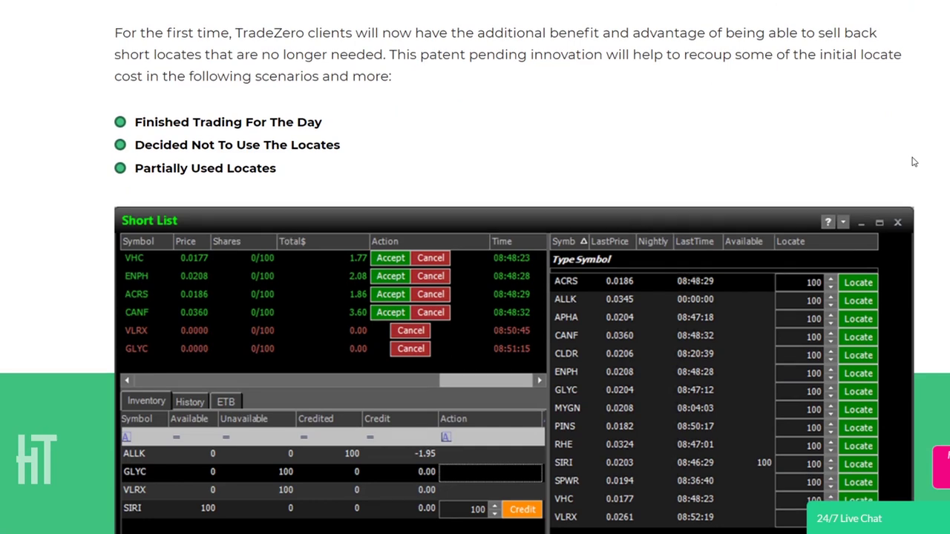
Step: Read the short locates page through the How It Works and What's New in Locates 2.0 sections
scroll(913, 161, "down", 3)
scroll(913, 162, "down", 2)
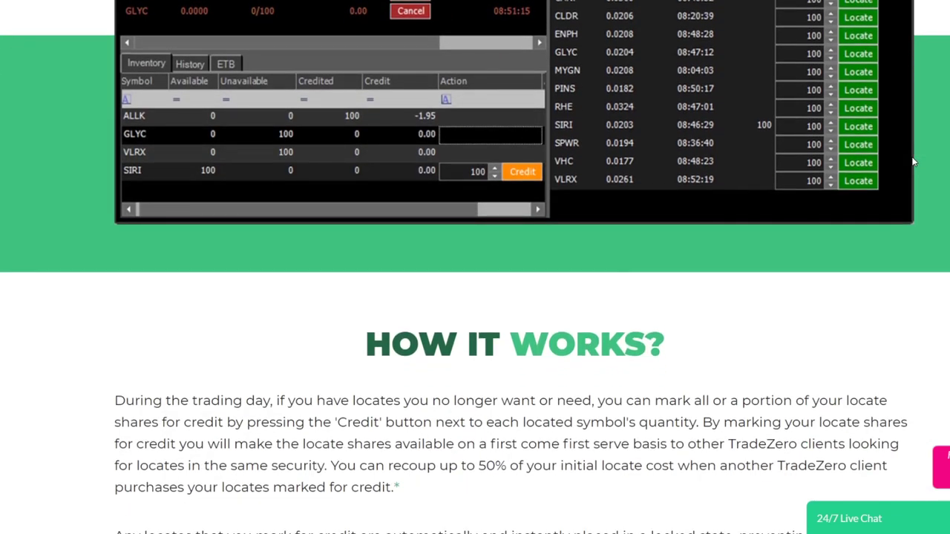
scroll(914, 162, "down", 3)
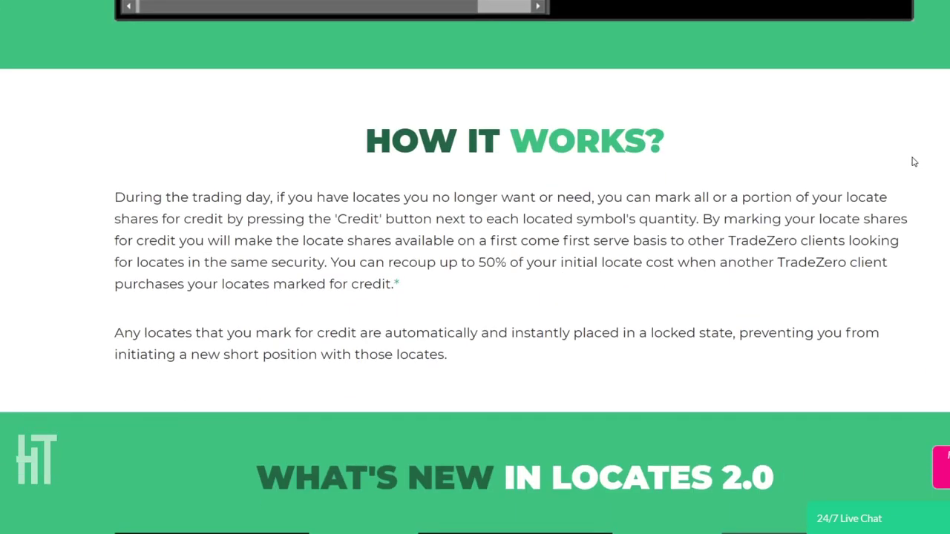
scroll(914, 162, "down", 4)
scroll(914, 162, "down", 4)
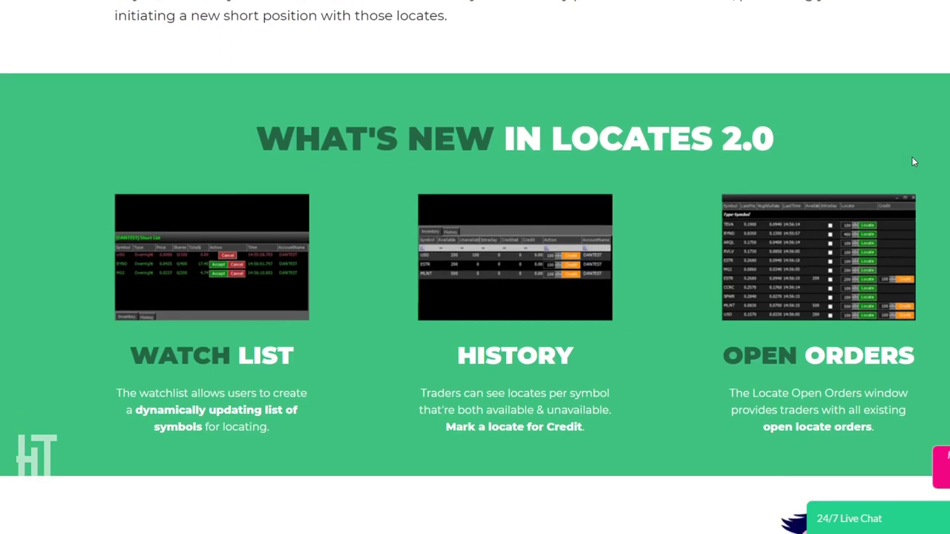
scroll(913, 156, "down", 1)
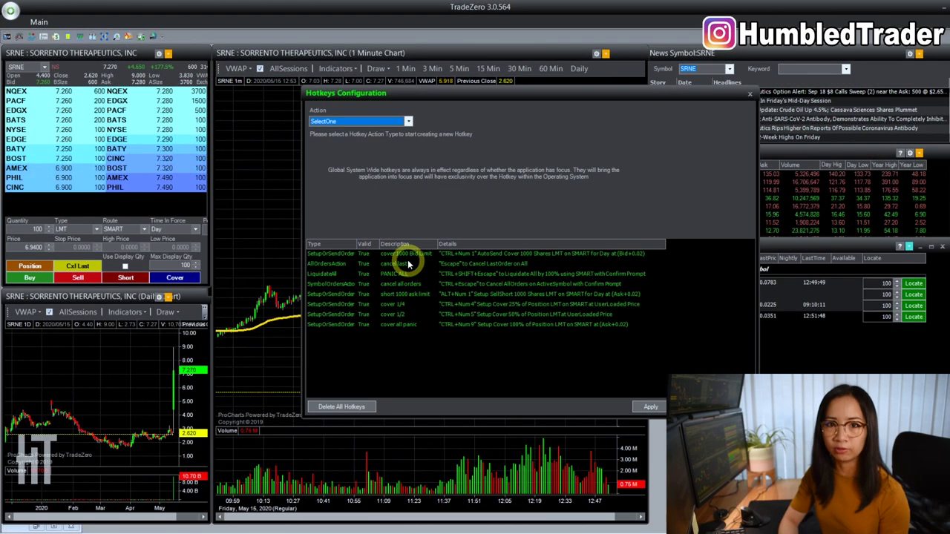
Step: Choose SetupOrSendOrder as the action type for a new hotkey in the Hotkeys Configuration
left_click(358, 122)
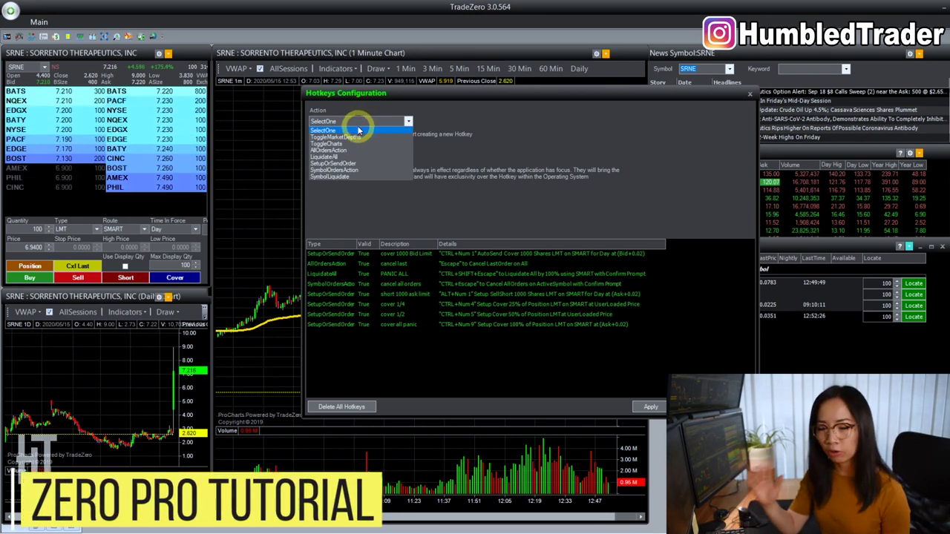
left_click(313, 121)
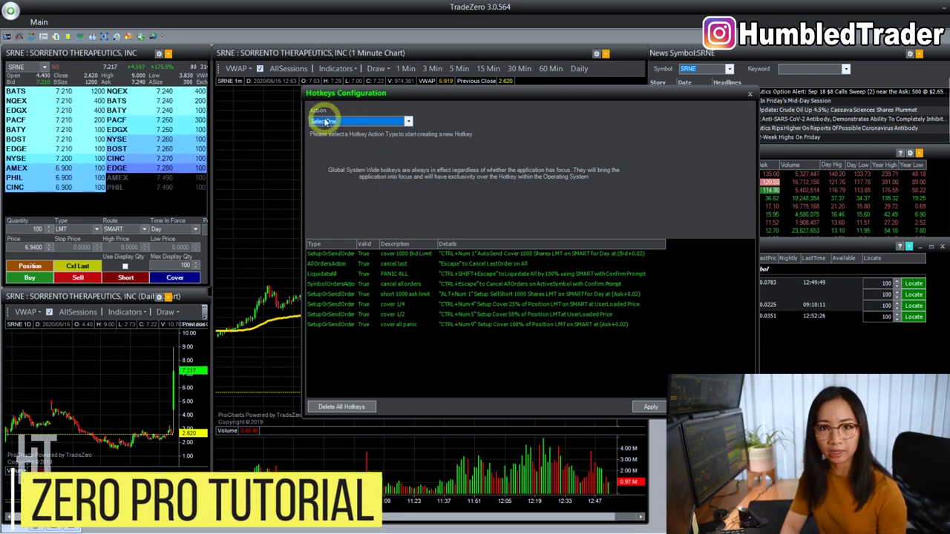
left_click(327, 123)
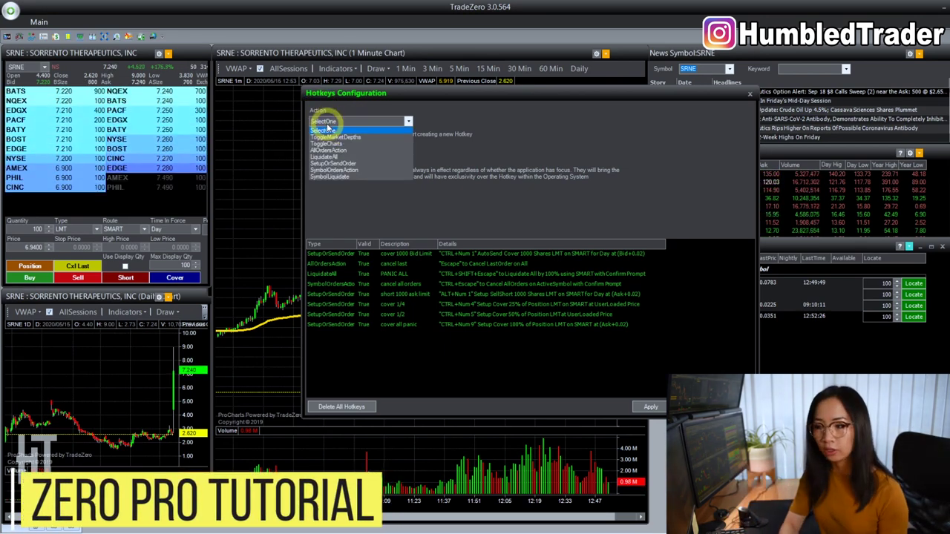
left_click(353, 165)
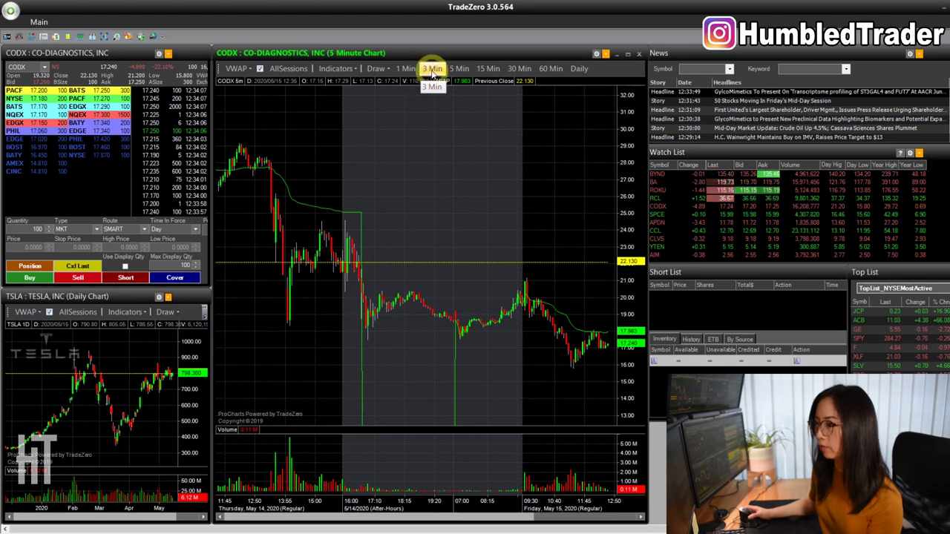
Step: View the main CODX chart in 1-minute and 5-minute intervals and check the daily chart's link group choices
left_click(405, 68)
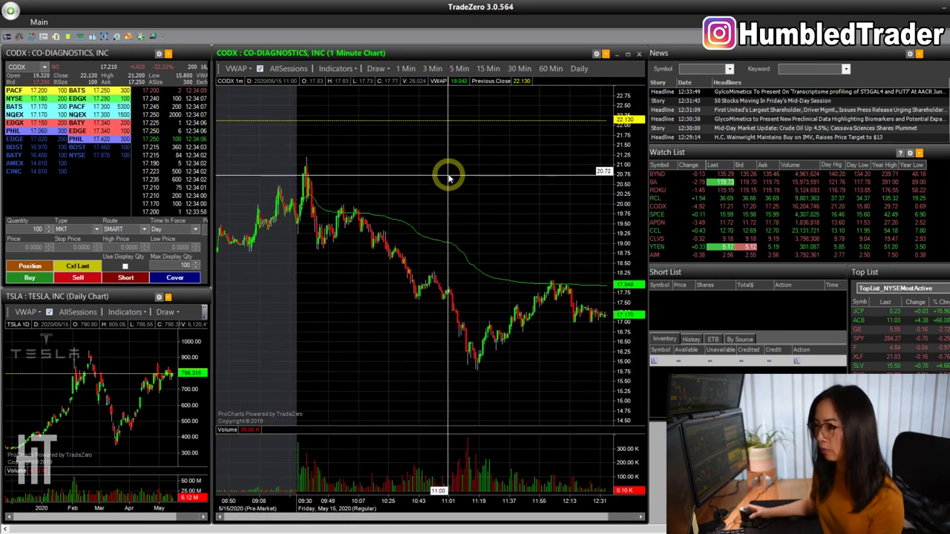
left_click(460, 68)
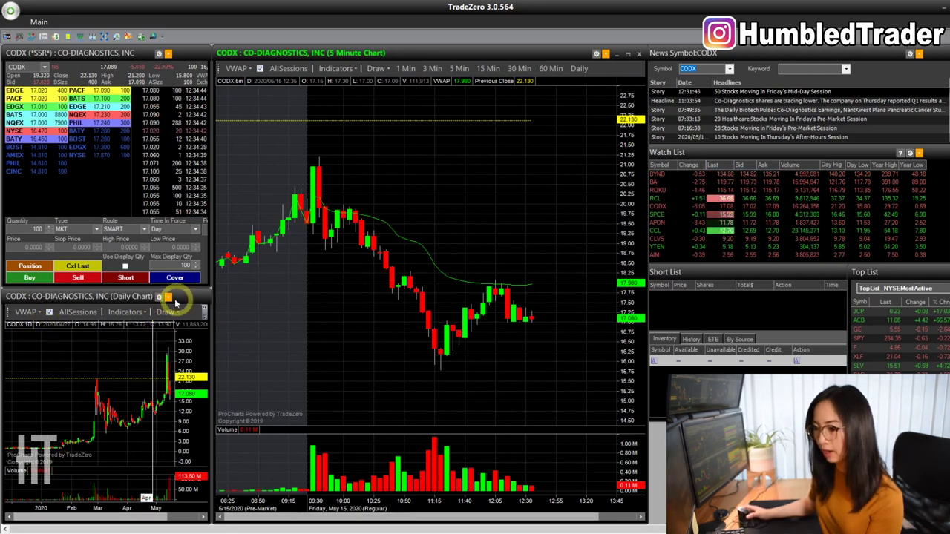
left_click(168, 297)
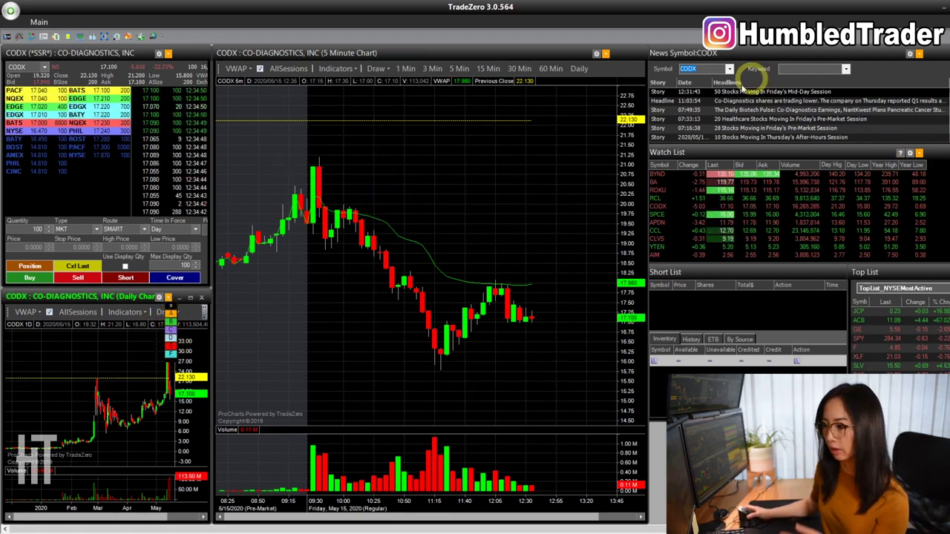
left_click(536, 182)
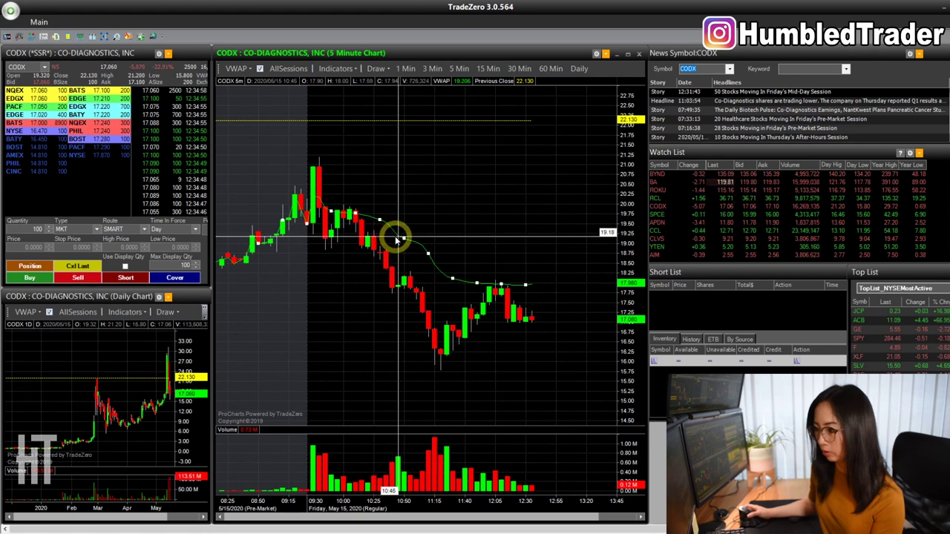
Step: Add the Mov Avg Exponential indicator to the CODX 5-minute chart
left_click(338, 70)
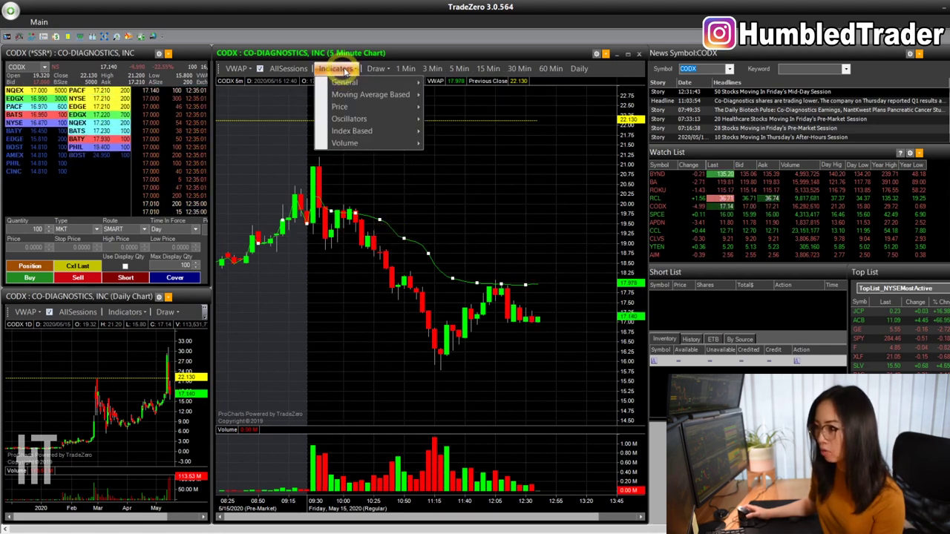
mouse_move(347, 83)
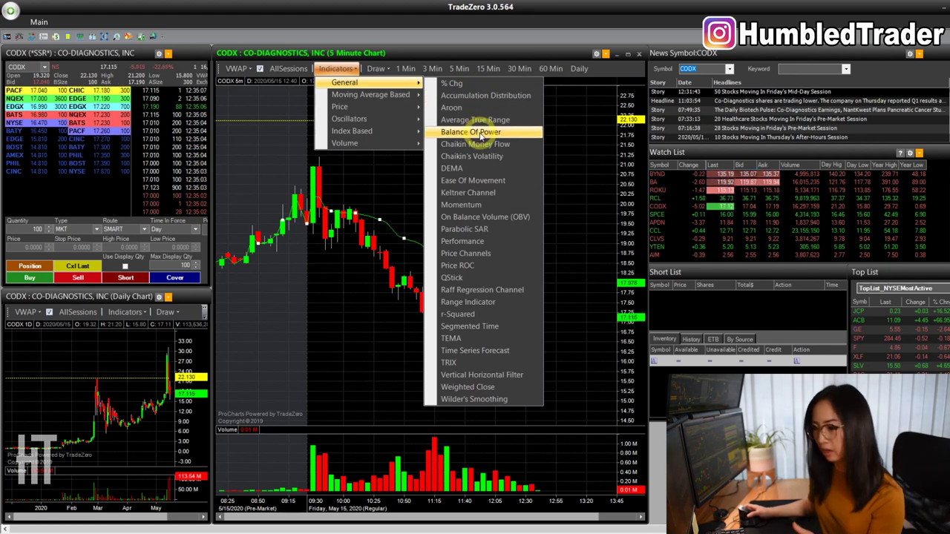
mouse_move(370, 94)
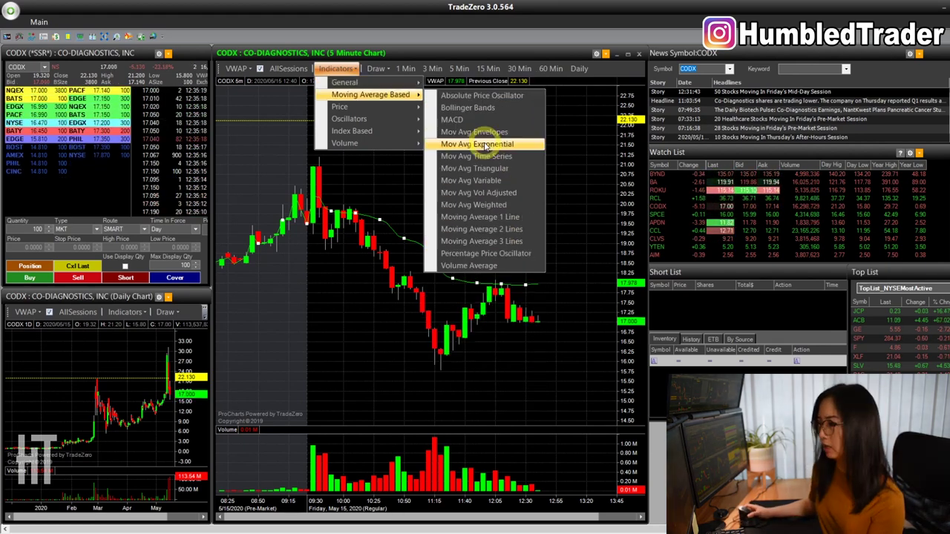
left_click(485, 145)
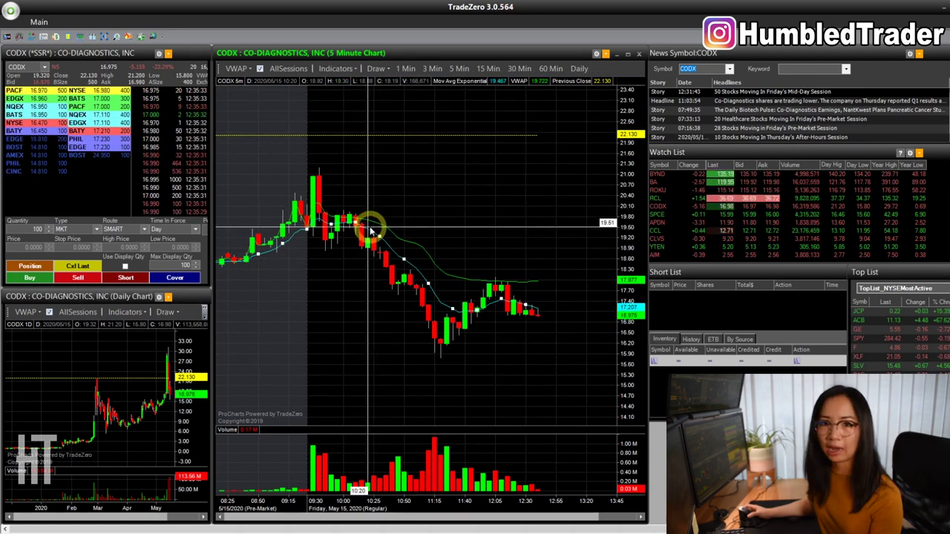
Step: Set the period of the exponential moving average to 13 in its chart properties, keeping its line color
double_click(375, 236)
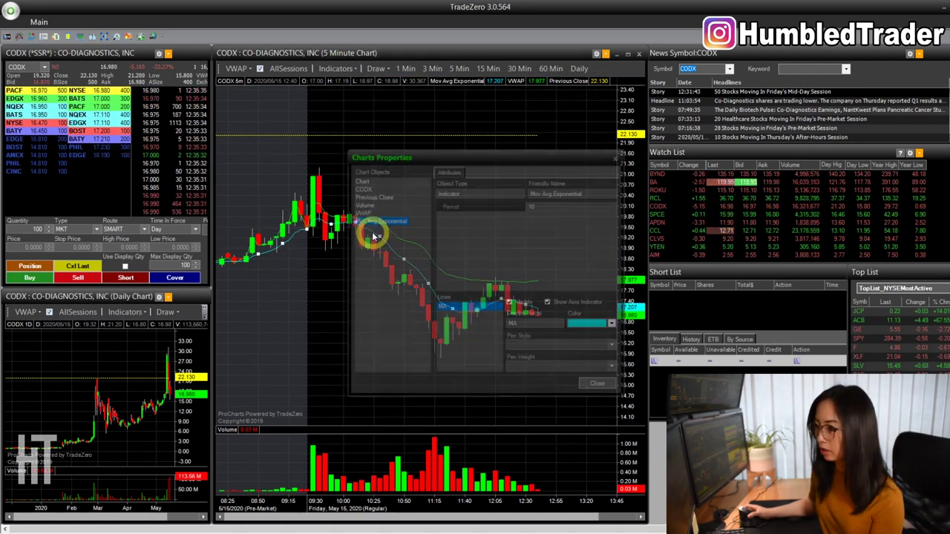
left_click_drag(426, 159, 403, 116)
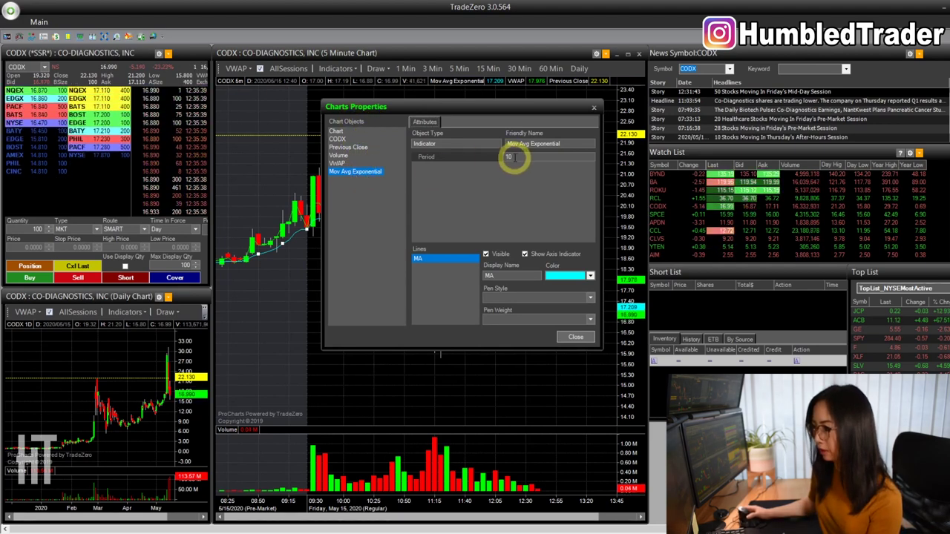
left_click_drag(512, 158, 480, 158)
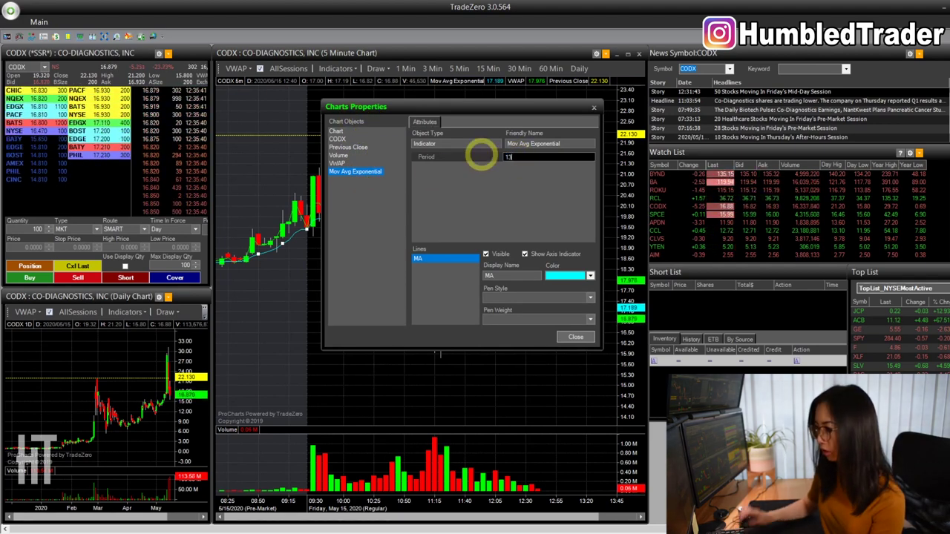
left_click(570, 276)
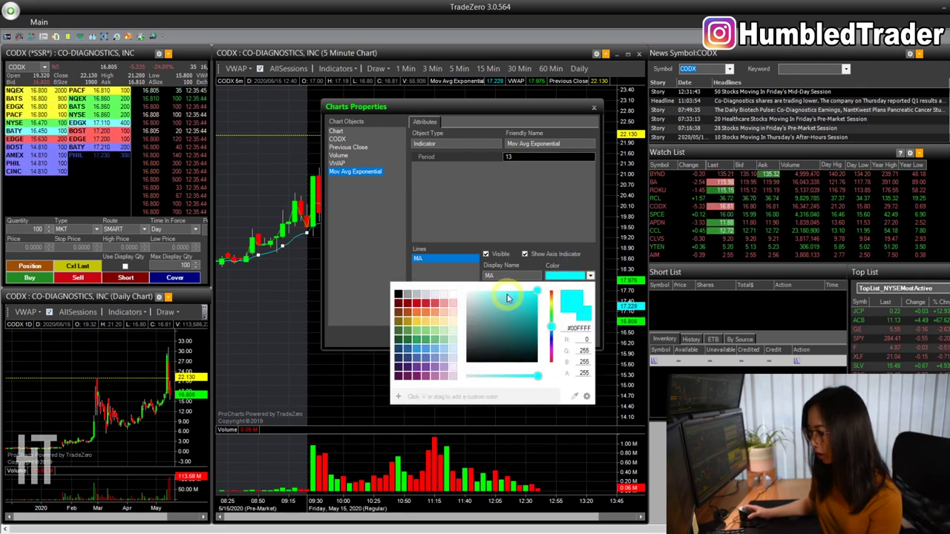
left_click(580, 224)
Step: Give the moving average line the Dash pen style and pen weight Two, and uncover the chart
left_click(514, 298)
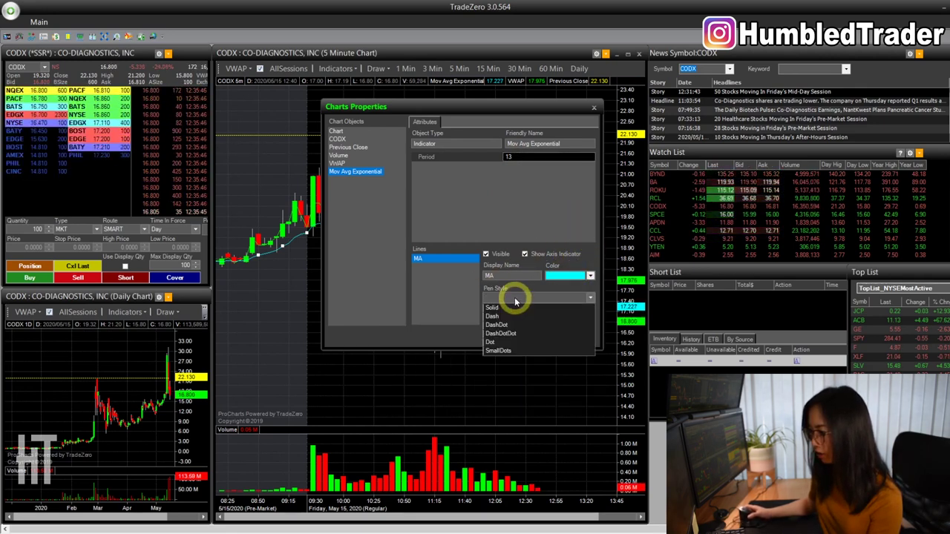
left_click(504, 315)
left_click(503, 321)
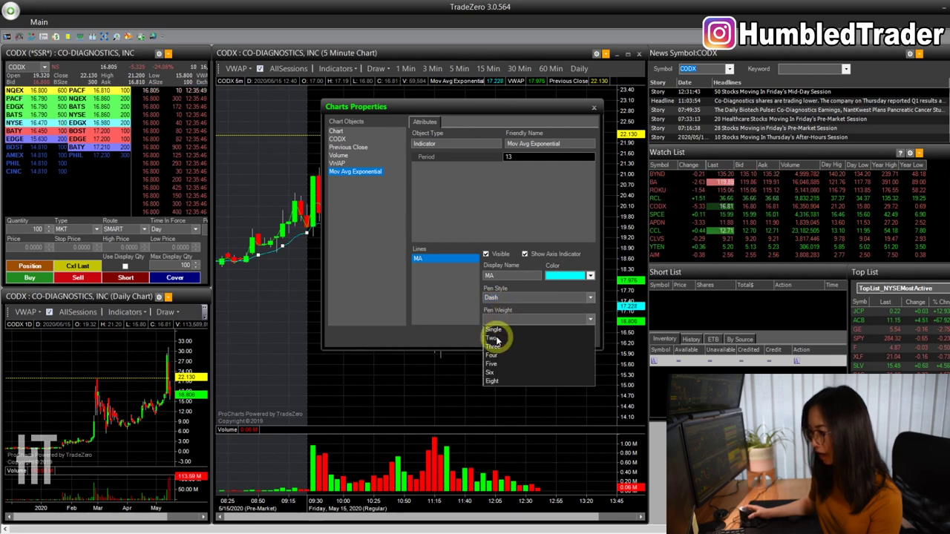
left_click(493, 338)
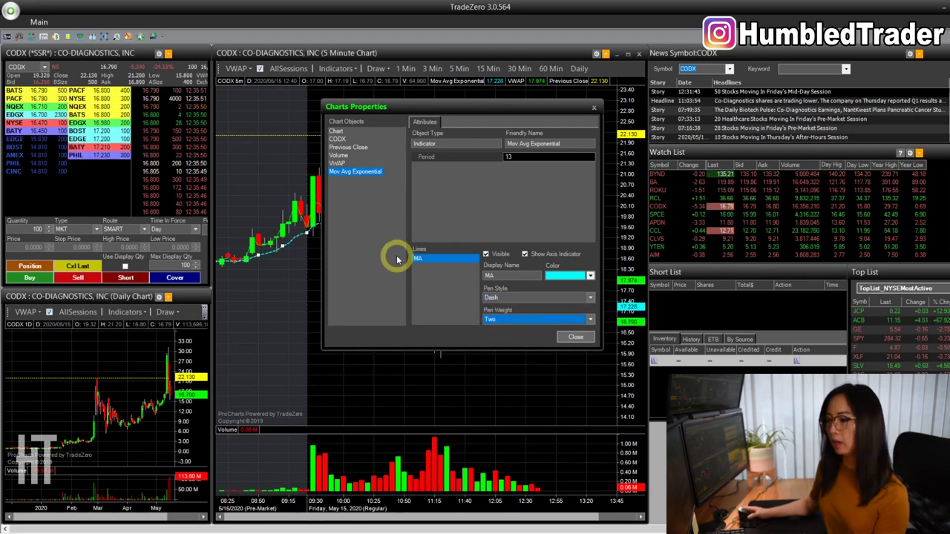
left_click_drag(405, 111, 686, 99)
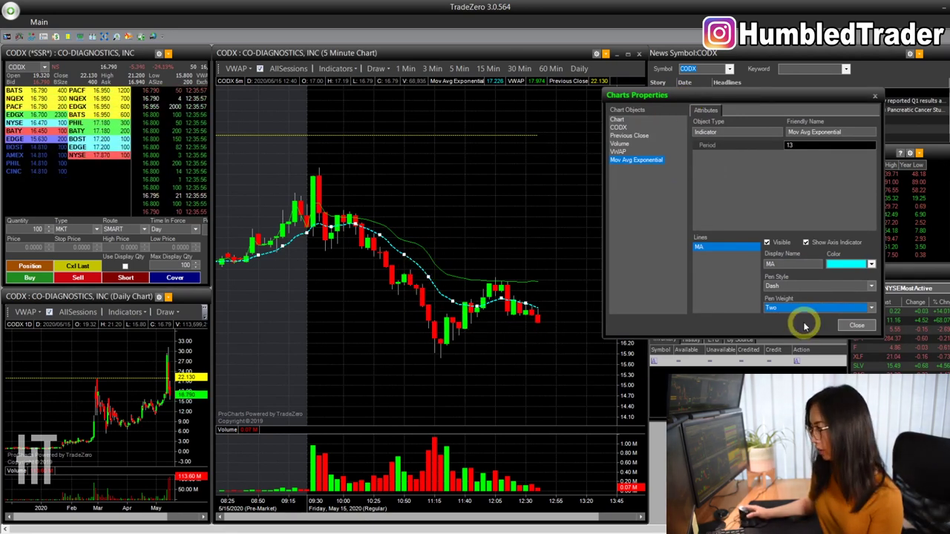
Step: Change the VWAP line's color to yellow, #FFD800, in the chart properties
left_click(622, 150)
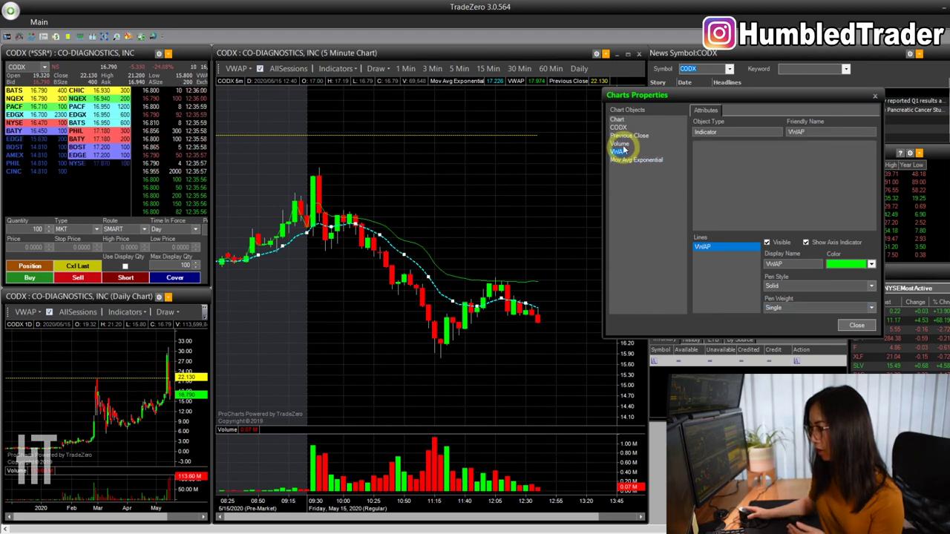
left_click_drag(679, 100, 599, 93)
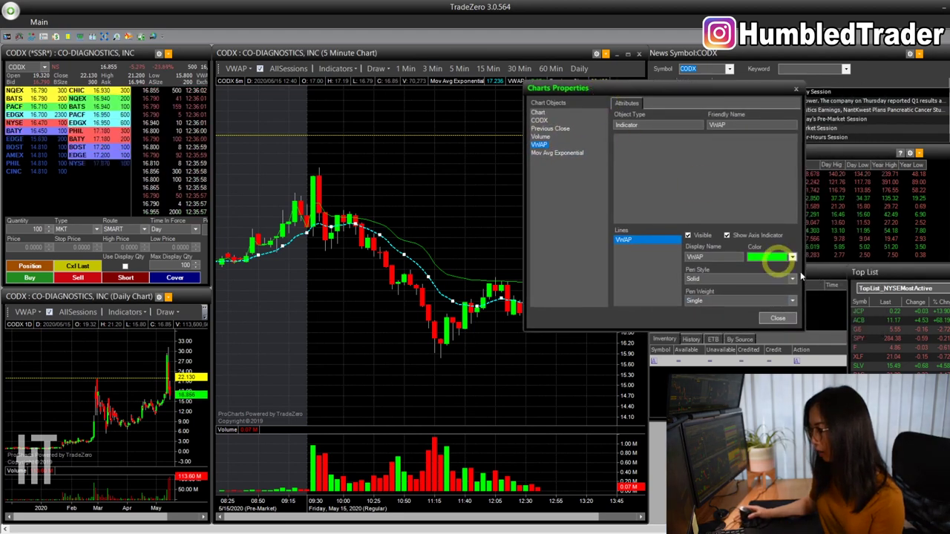
left_click(761, 258)
left_click(753, 282)
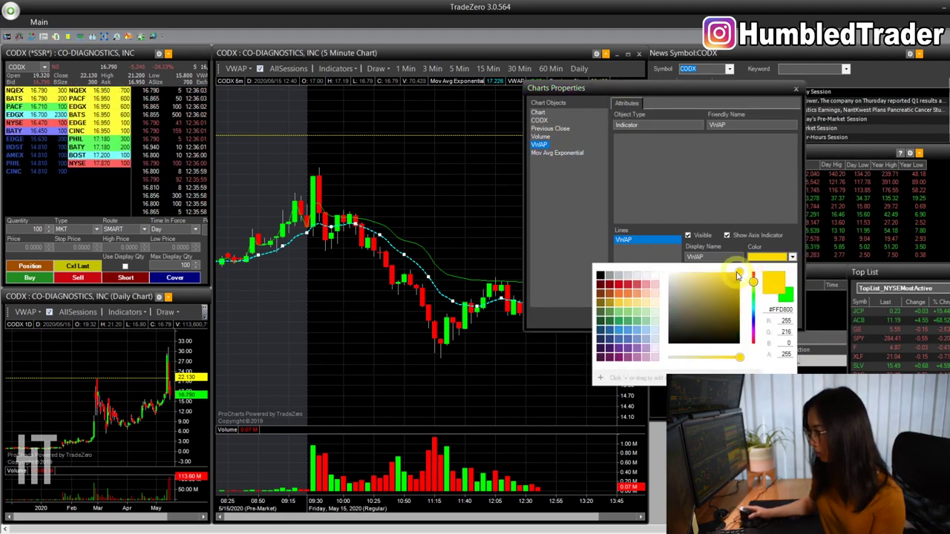
left_click(792, 257)
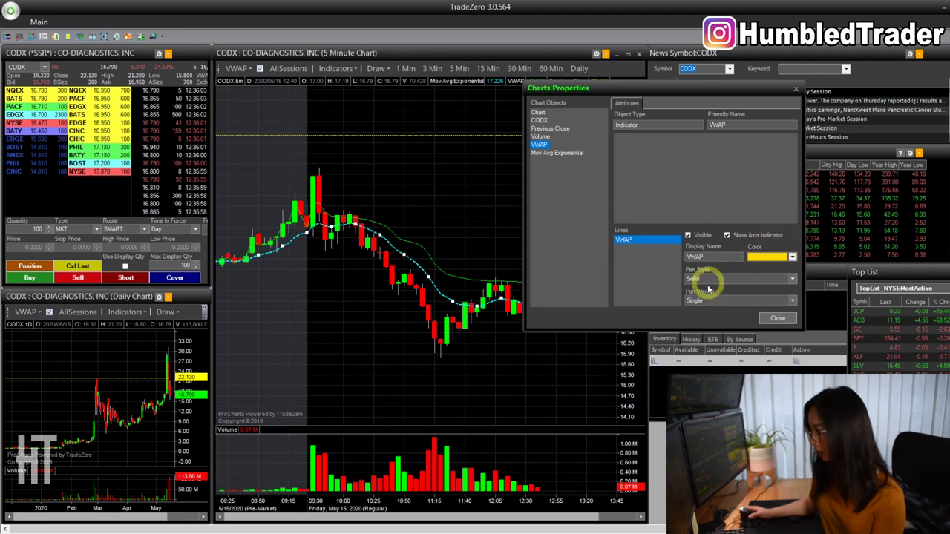
Step: Set the VWAP line's pen weight to Four and close the chart properties
left_click(704, 300)
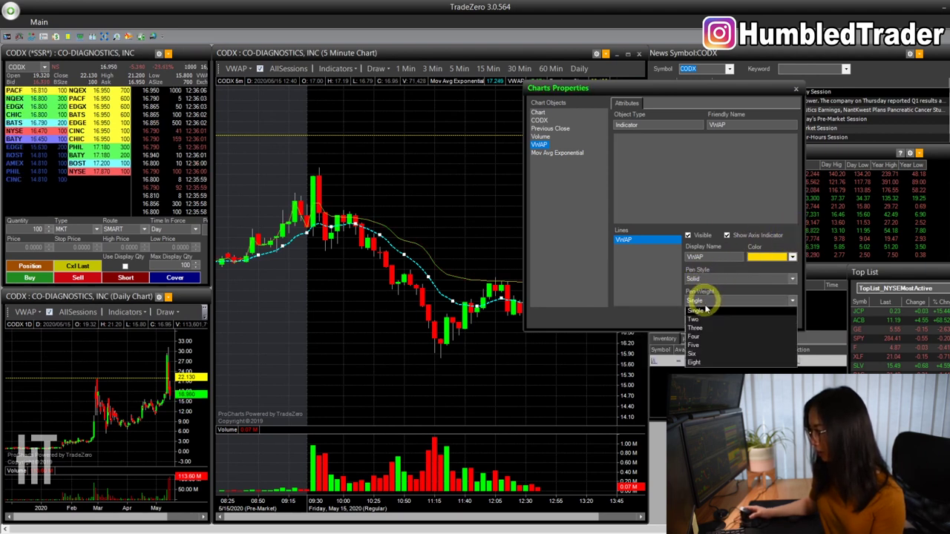
left_click(713, 305)
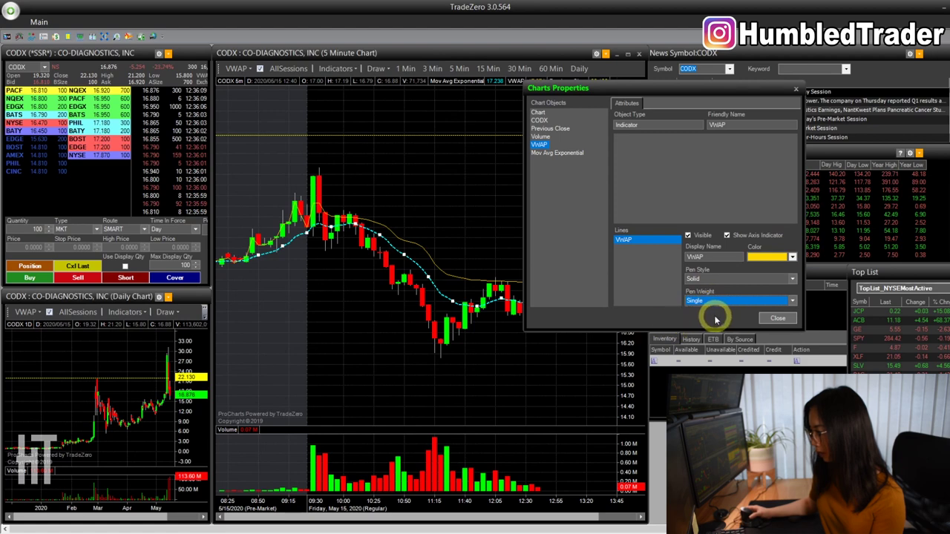
left_click(712, 302)
left_click(698, 335)
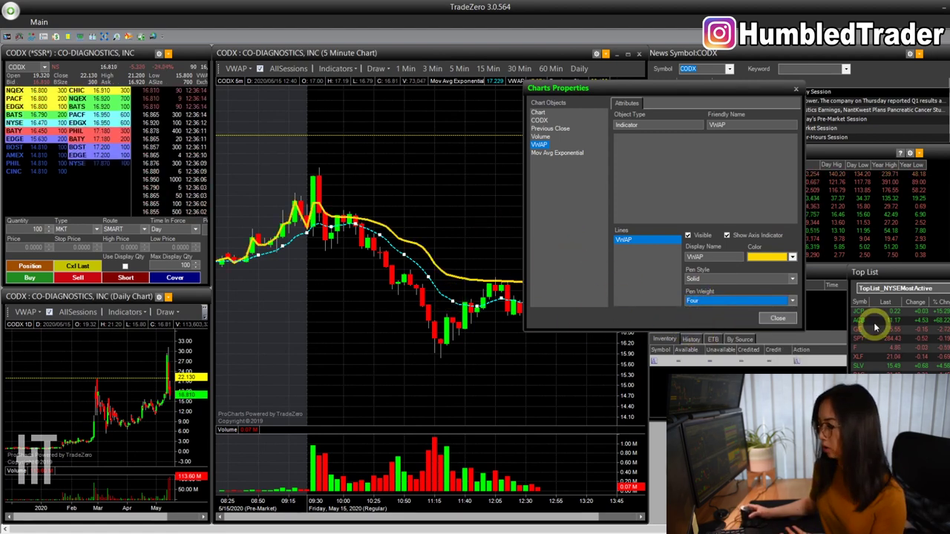
left_click(778, 318)
Step: View the chart properties of the Previous Close line on the CODX 5-minute chart, and close them
scroll(471, 275, "down", 5)
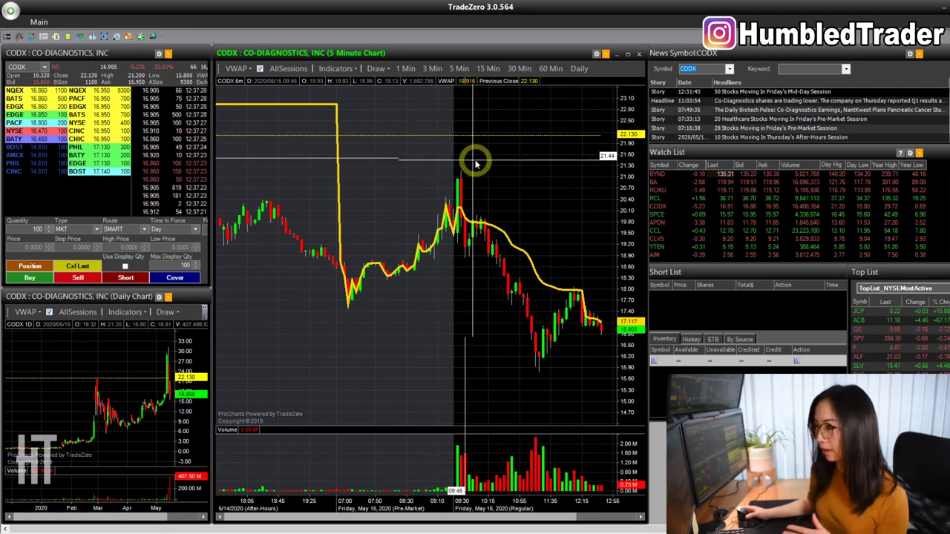
double_click(363, 136)
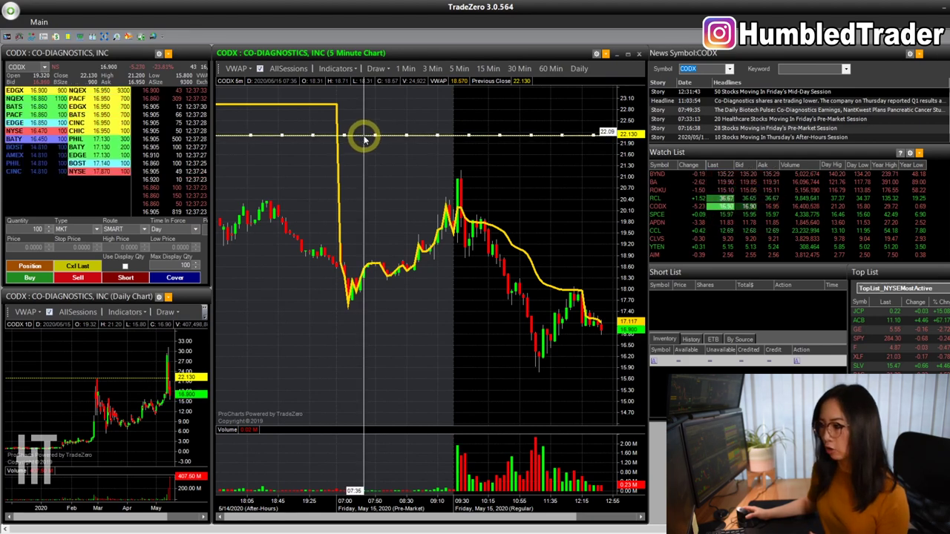
mouse_move(453, 170)
left_mouse_down()
mouse_move(455, 123)
mouse_move(449, 163)
left_mouse_up()
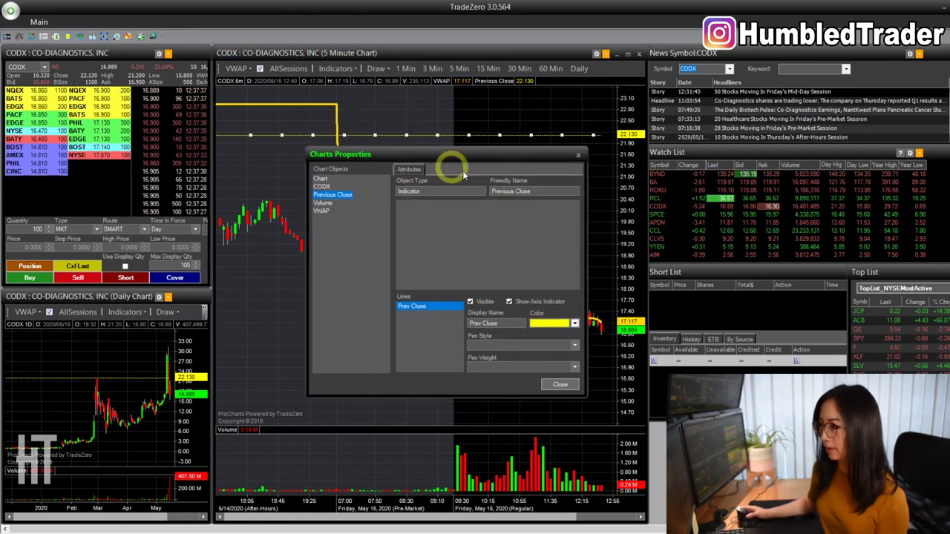
left_click(579, 157)
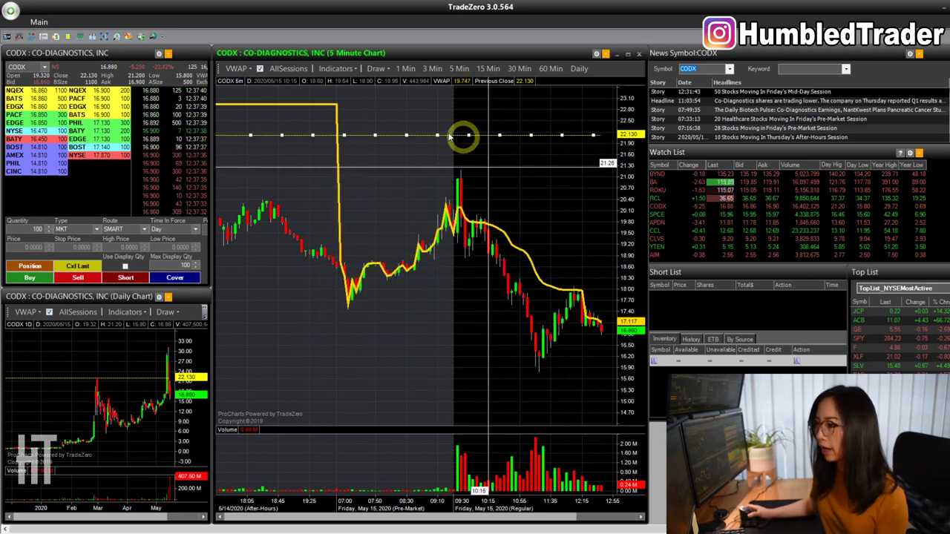
Step: Draw a horizontal line across the CODX 5-minute chart and move it down to about 17.73
left_click(376, 69)
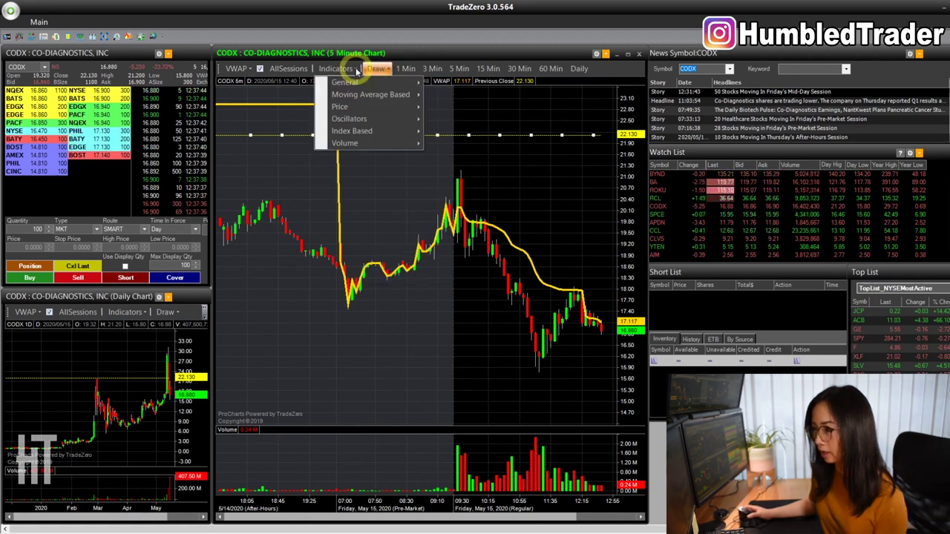
left_click(387, 96)
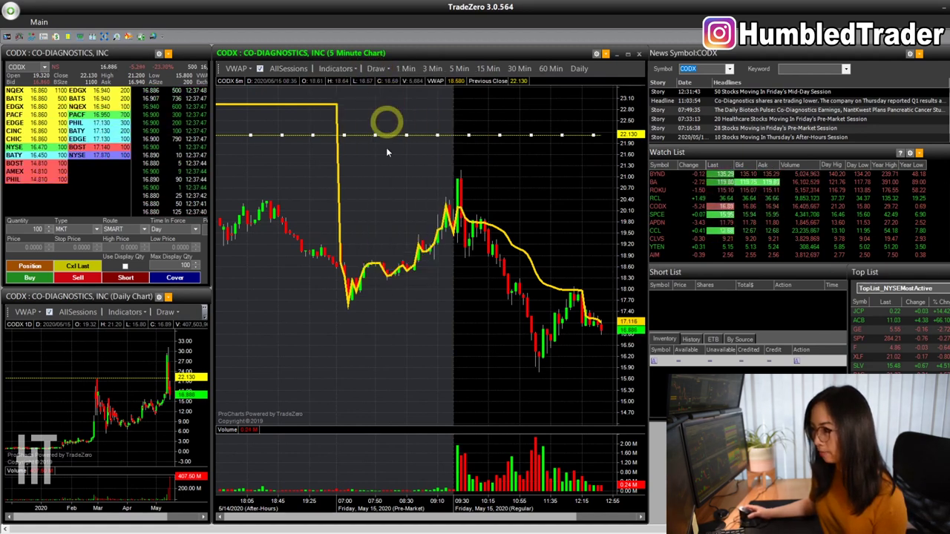
left_click(428, 259)
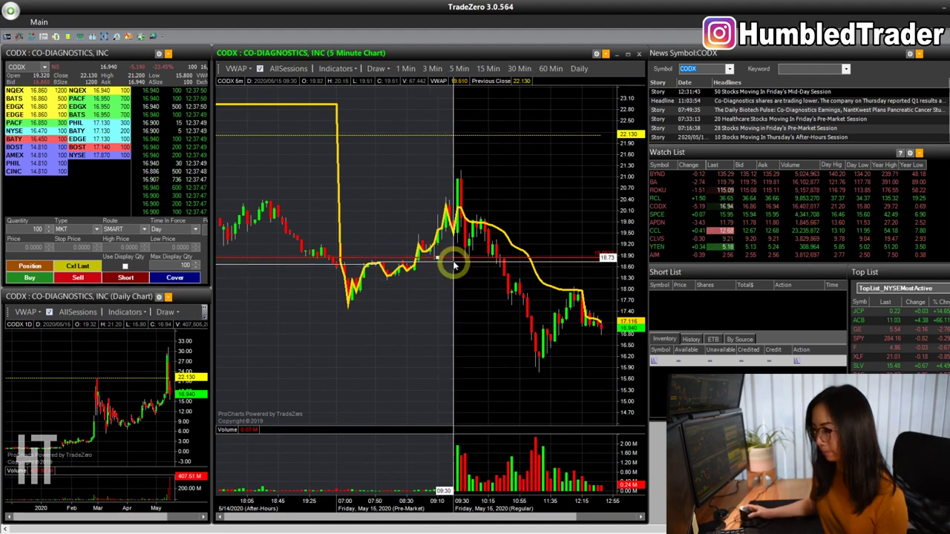
left_click_drag(600, 265, 600, 259)
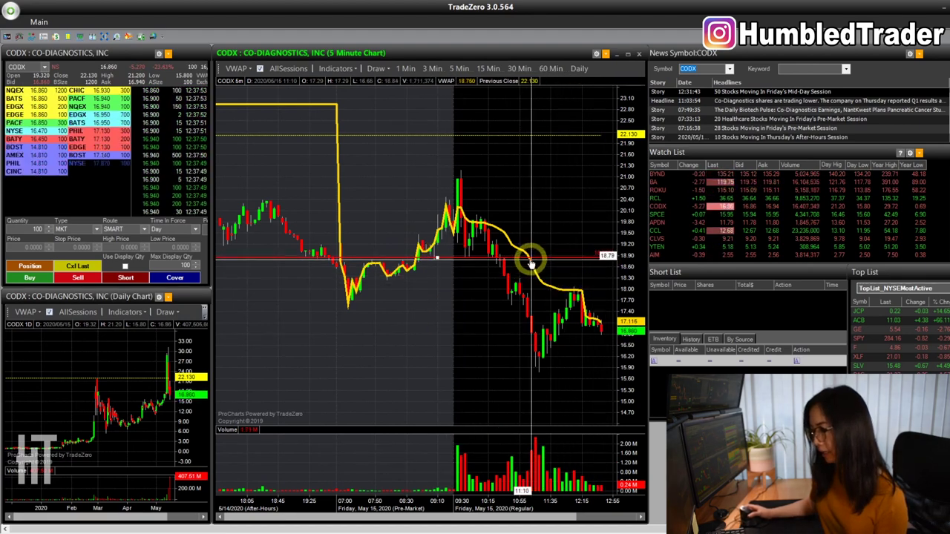
left_click_drag(531, 264, 453, 307)
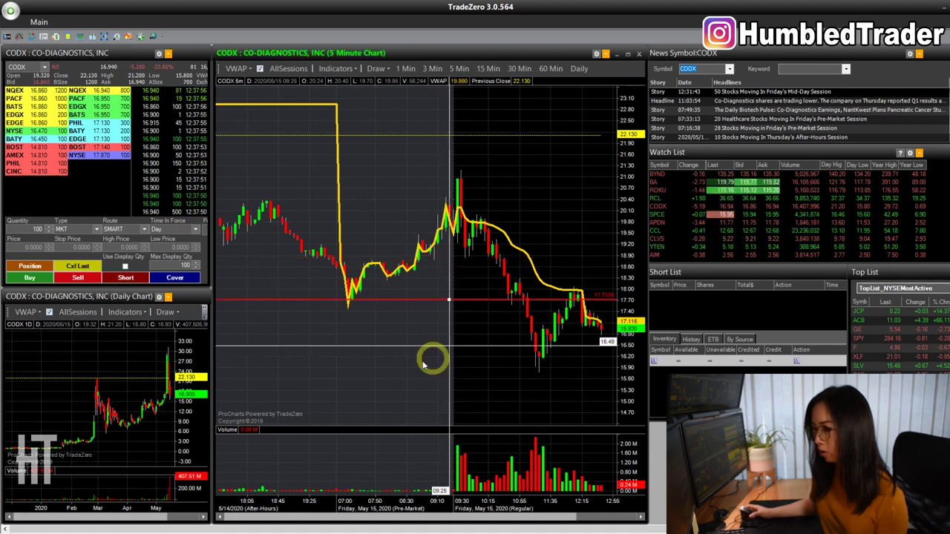
Step: Try the White color profile on the CODX 5-minute chart, and return it to Black
right_click(529, 163)
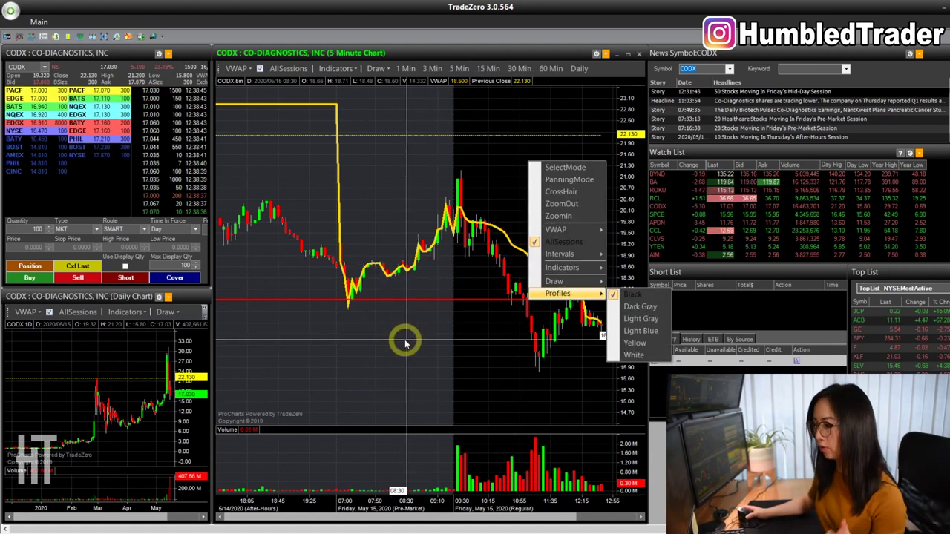
left_click(371, 339)
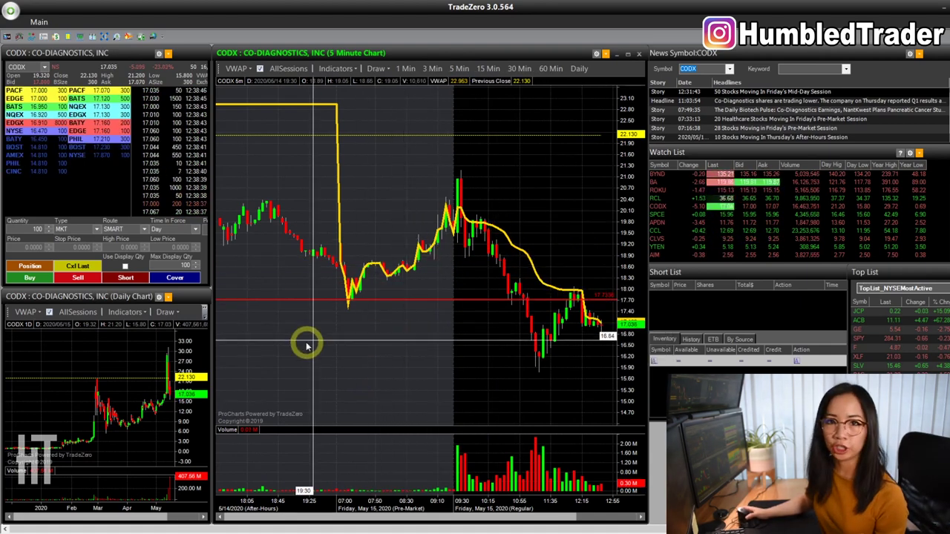
right_click(413, 185)
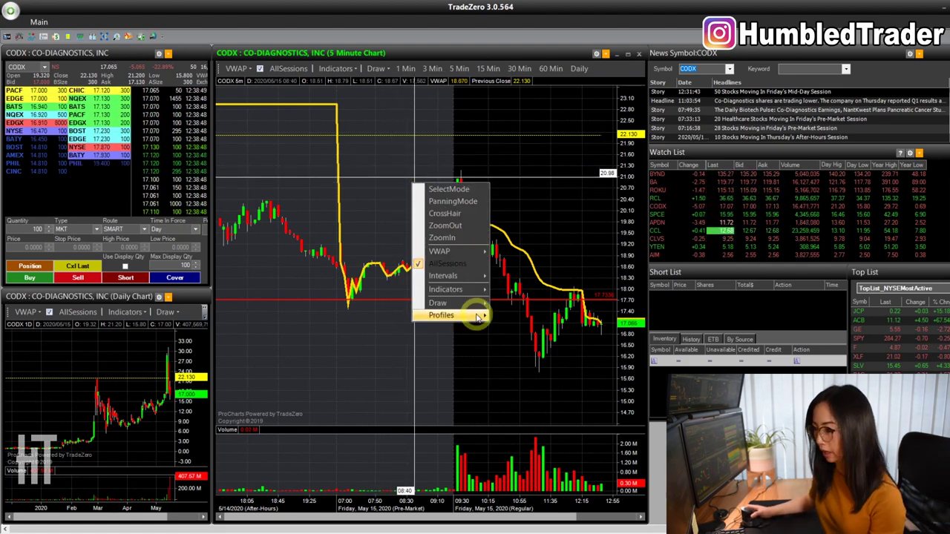
mouse_move(478, 317)
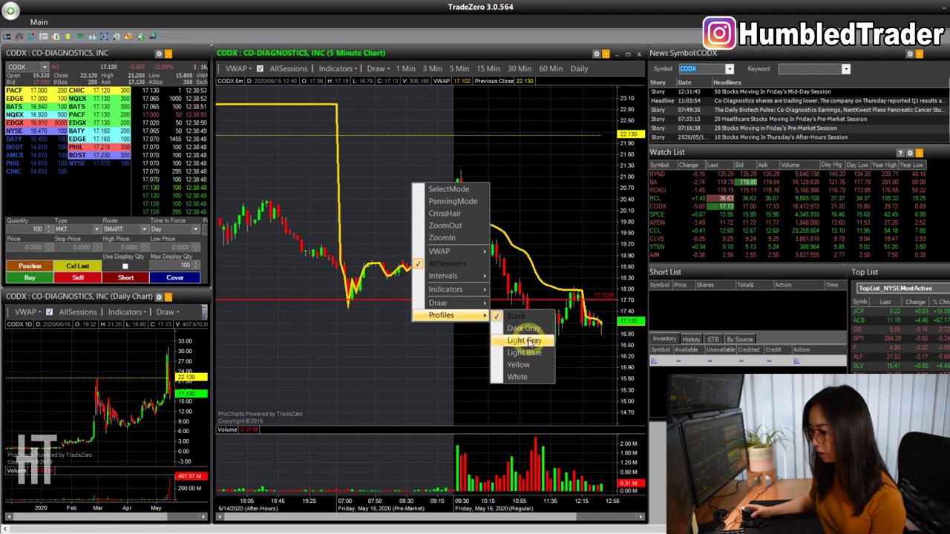
left_click(529, 381)
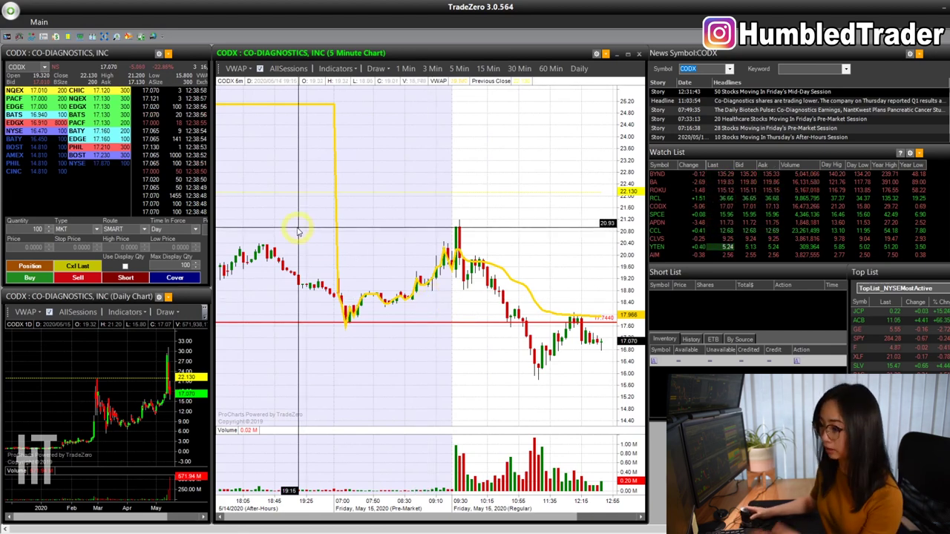
right_click(405, 195)
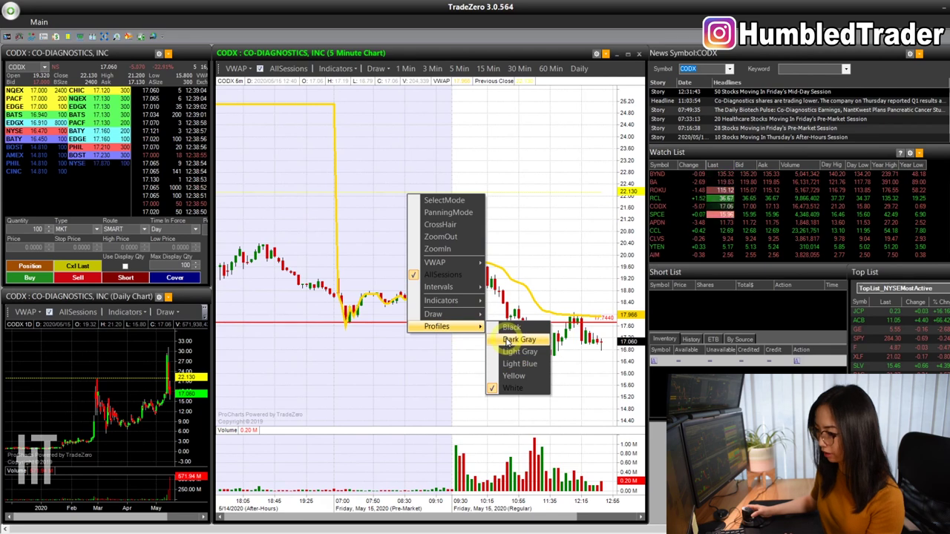
left_click(512, 331)
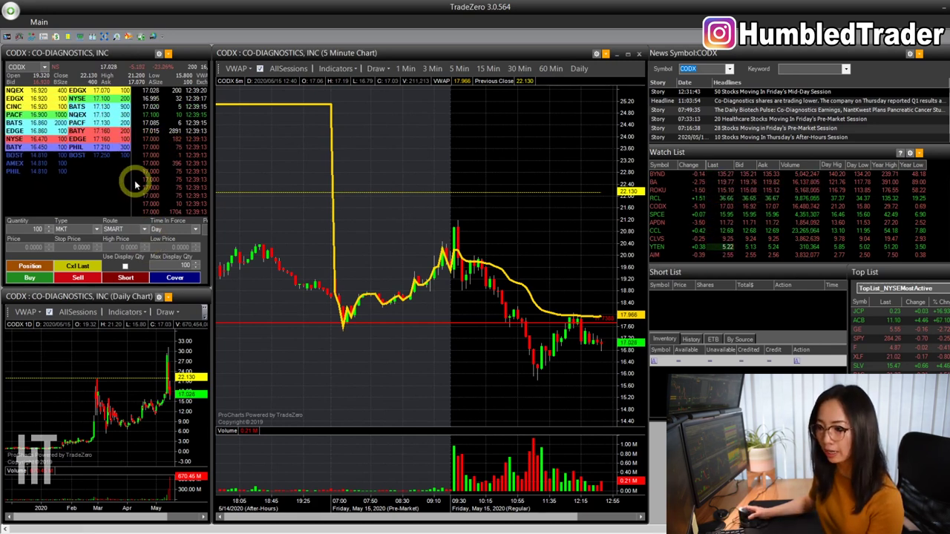
Step: In the CODX Level 2 window's preferences, turn off Time and Sales and select the New ZeroPro color scheme
right_click(179, 145)
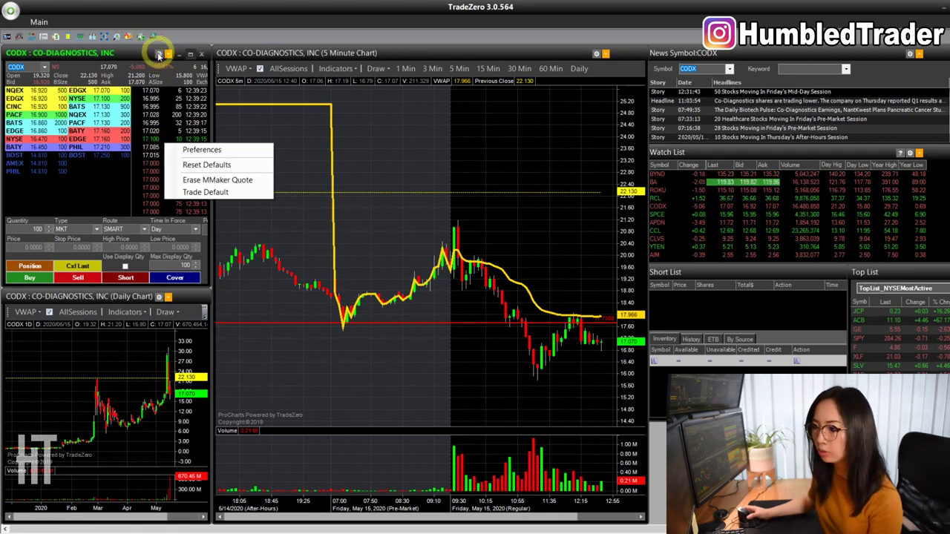
left_click(160, 55)
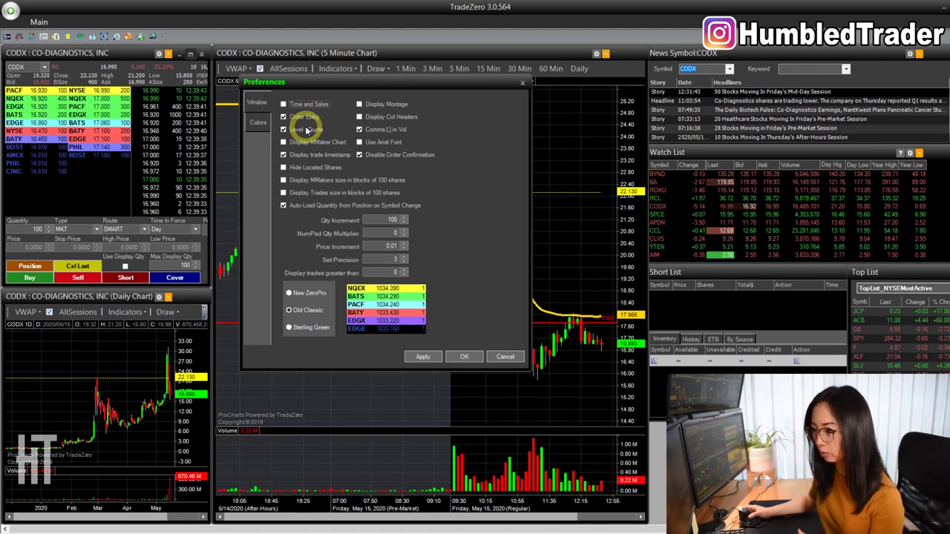
left_click(319, 295)
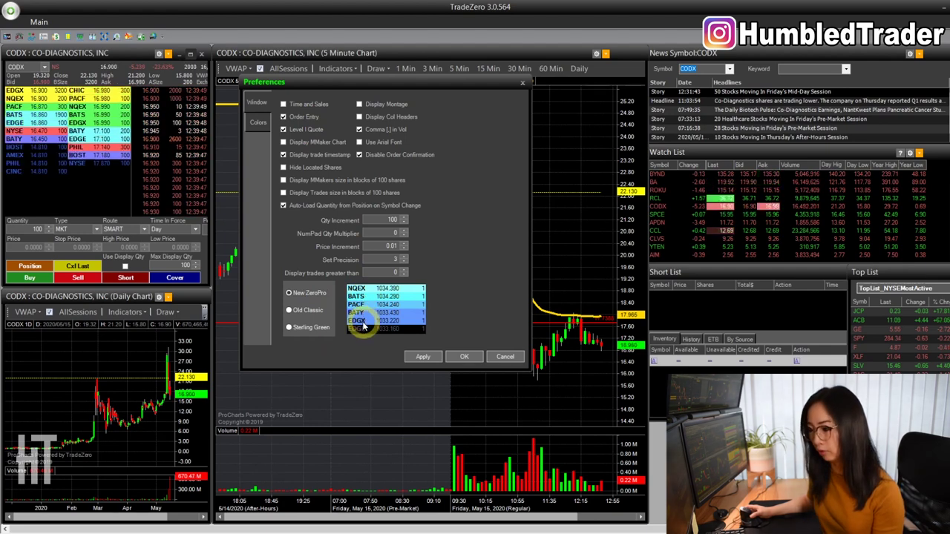
left_click(289, 310)
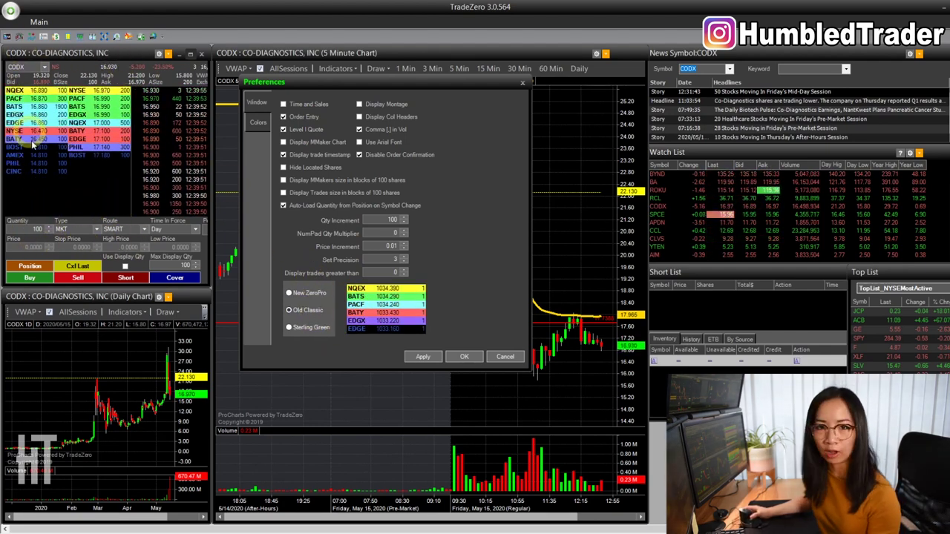
left_click(311, 296)
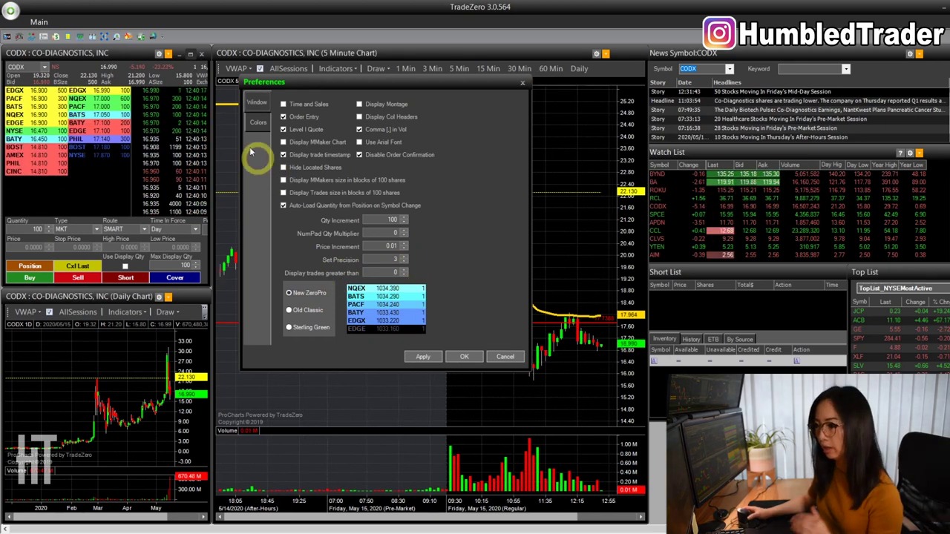
Step: Set the Level 2 window's text font size to 10 and apply it
left_click(257, 121)
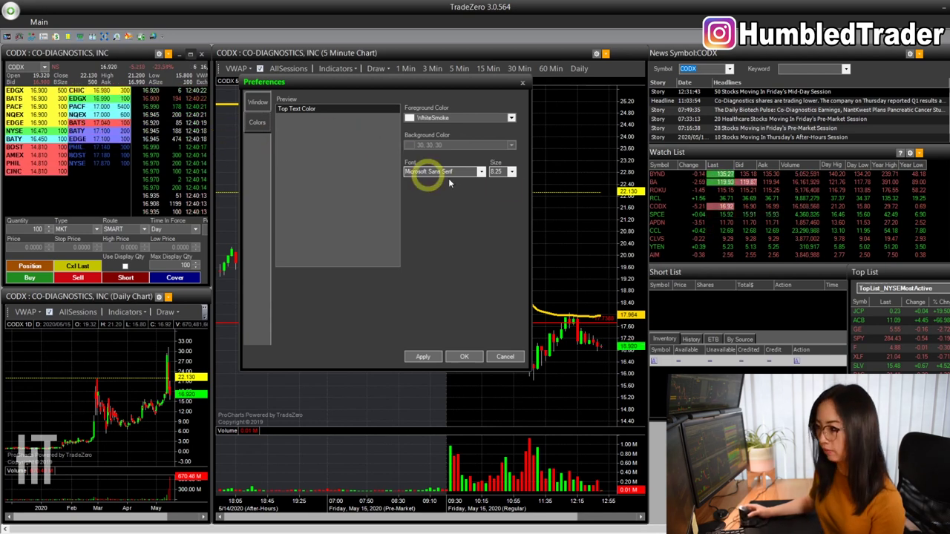
left_click(510, 172)
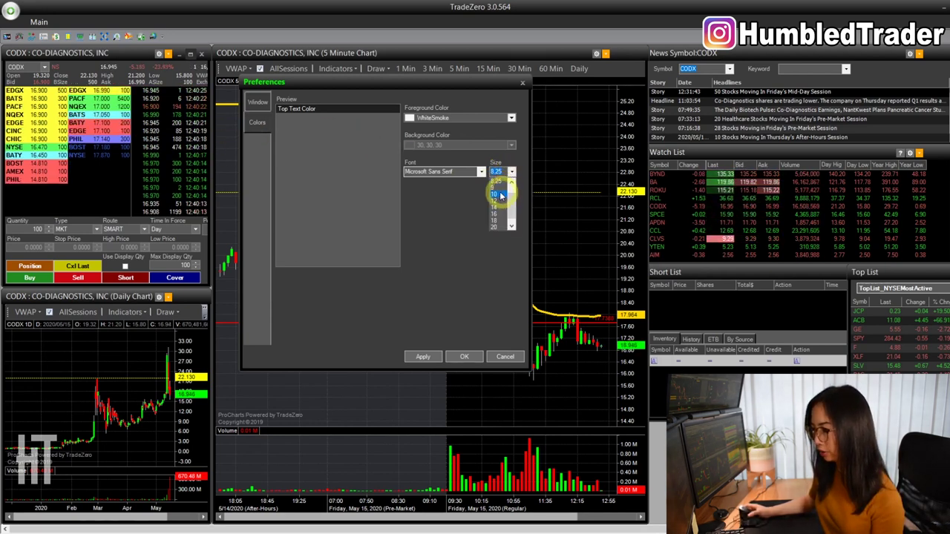
left_click(496, 195)
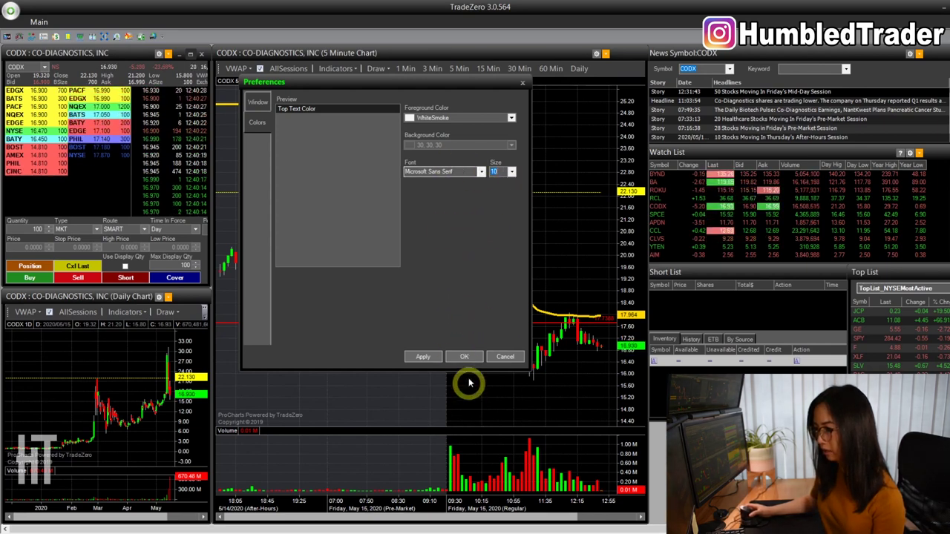
left_click(433, 358)
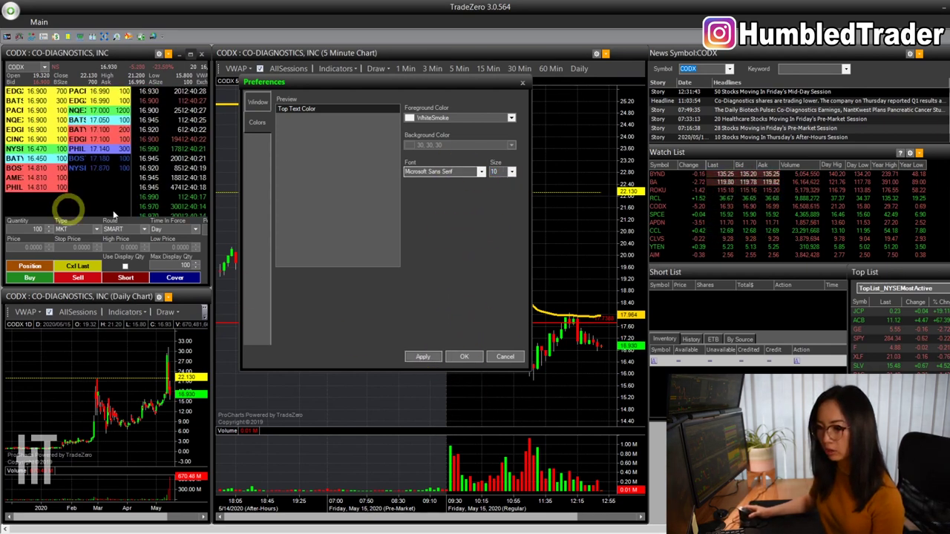
Step: Confirm the New ZeroPro color scheme for the Level 2 quotes and close the preferences
left_click(258, 102)
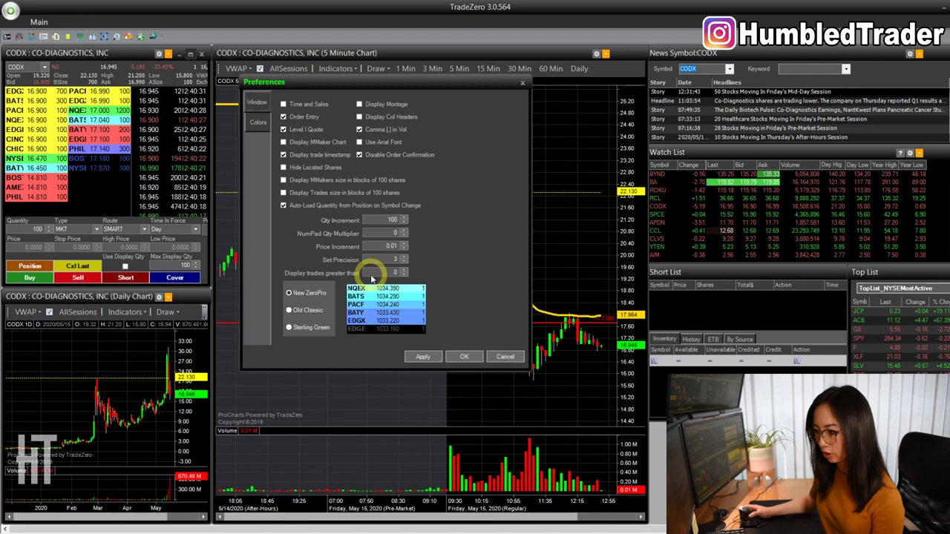
left_click(309, 305)
left_click(464, 357)
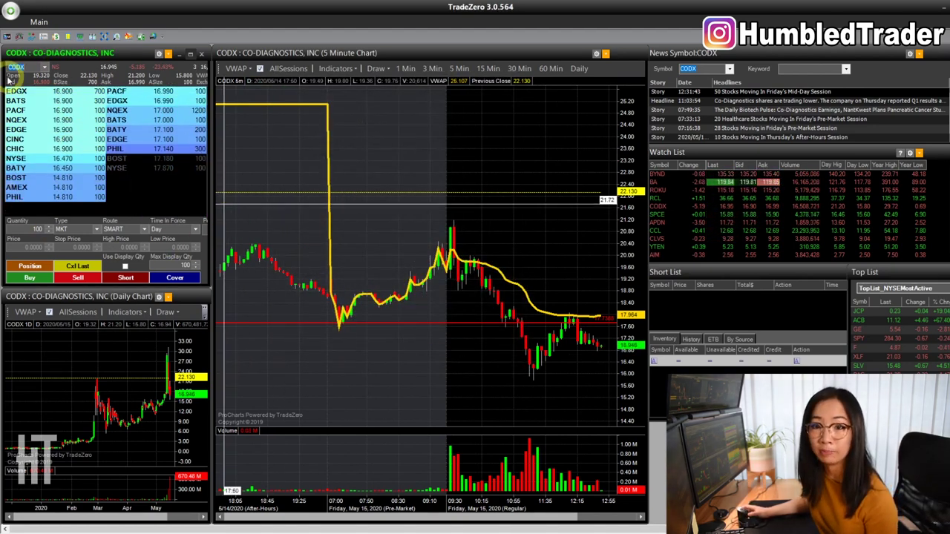
Step: Add a separate Time & Sales window and arrange it beside the CODX Level 2 window
left_click(38, 22)
left_click(95, 48)
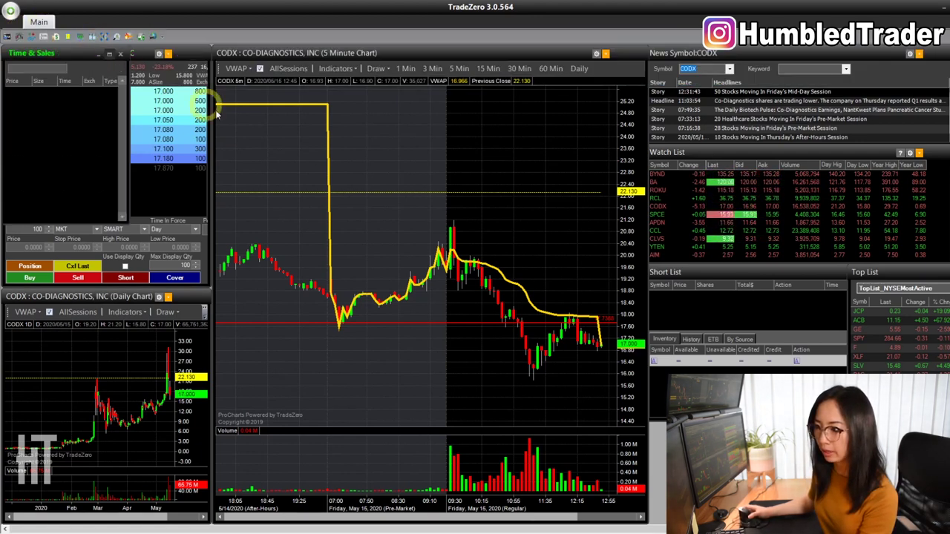
left_click_drag(305, 224, 319, 293)
left_click_drag(333, 233, 375, 233)
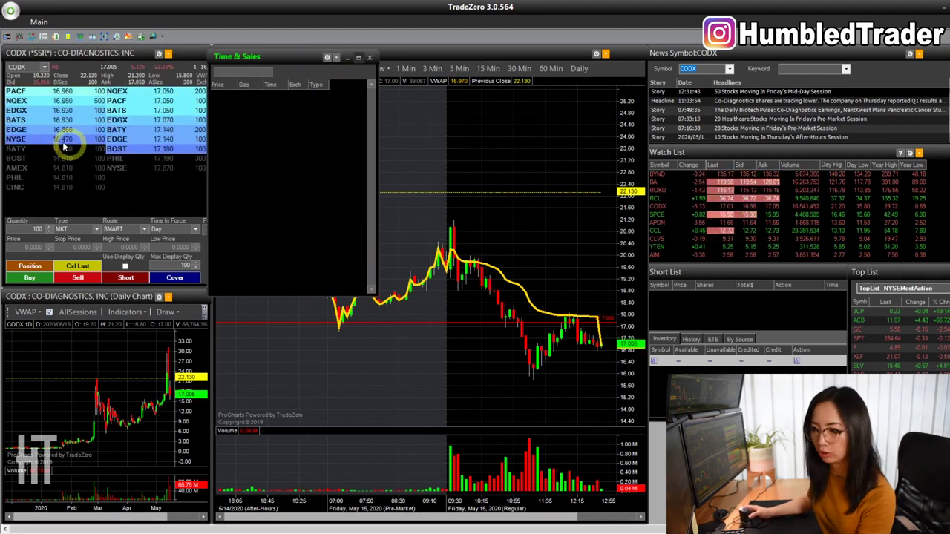
Step: Link the Time & Sales window to the orange group and load the symbol CODX in it
left_click(336, 57)
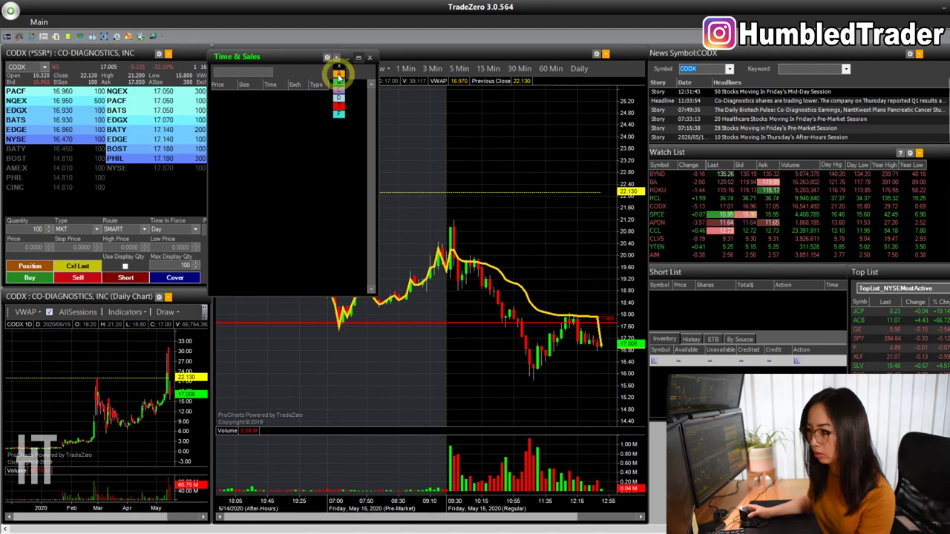
left_click(340, 74)
left_click(231, 73)
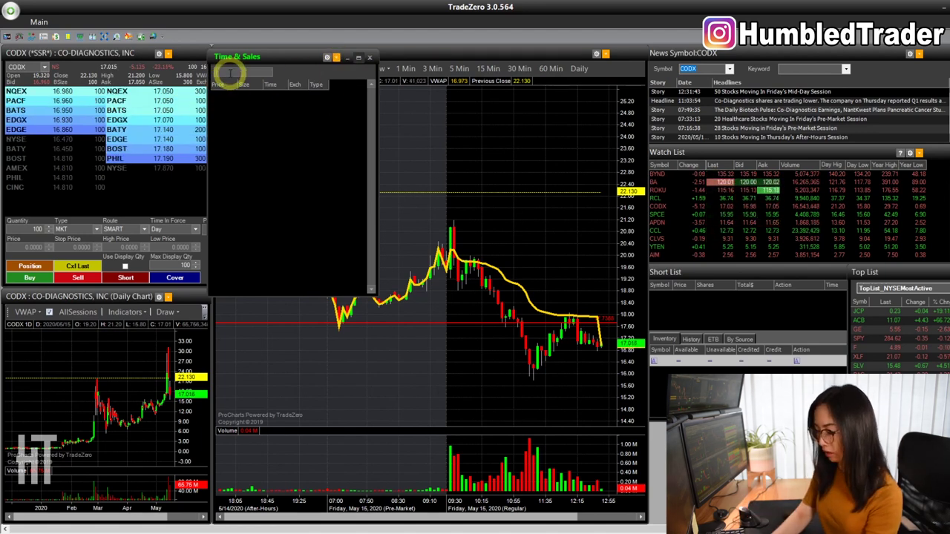
type("CODX")
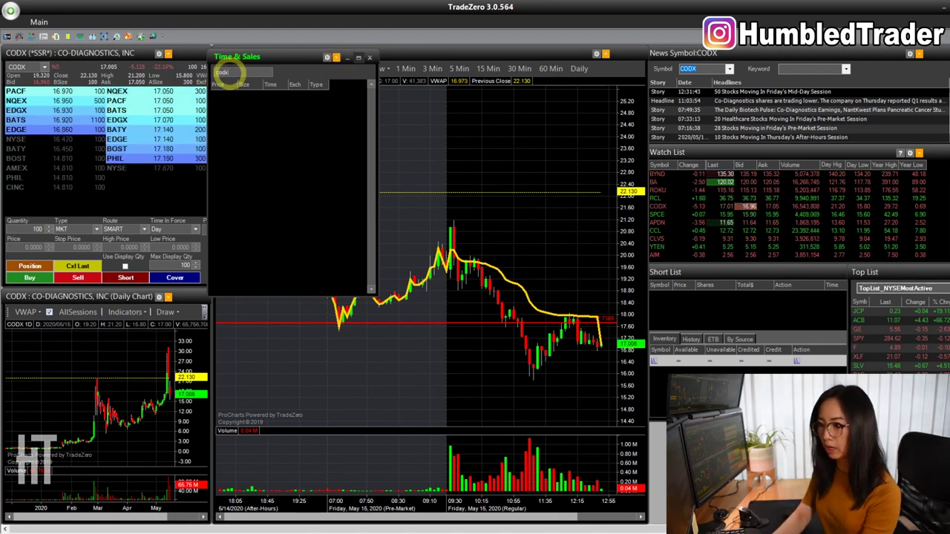
key("Return")
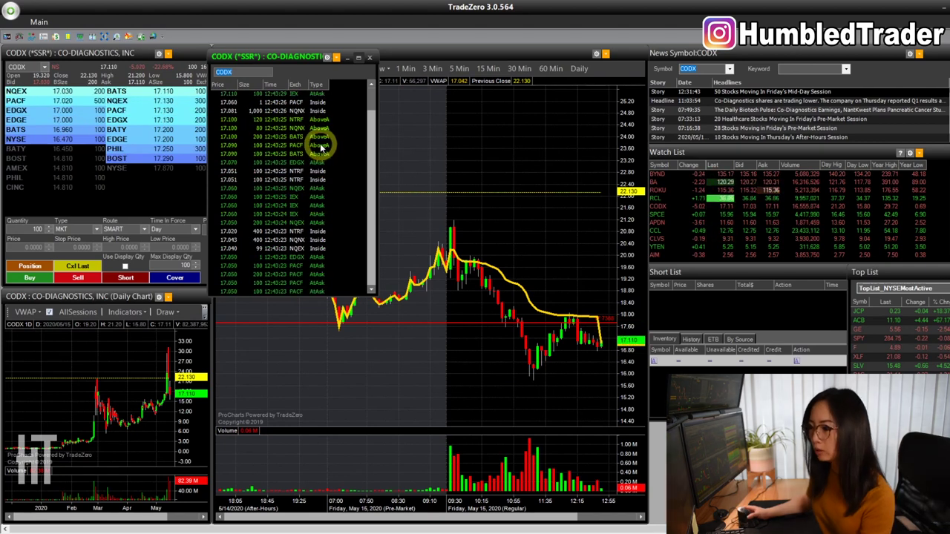
Step: Show only the Price, Size and Exch columns in the Time & Sales window, and narrow the window to fit
right_click(321, 145)
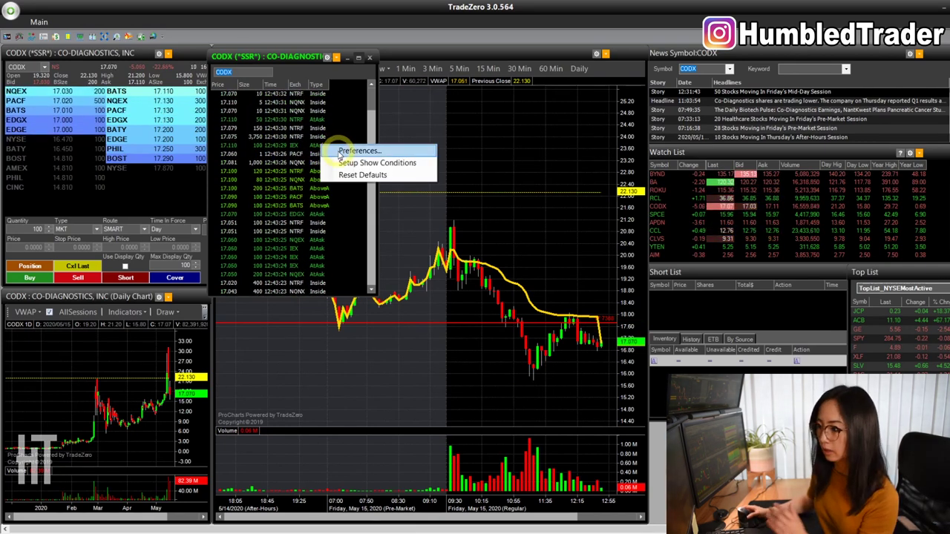
left_click(330, 147)
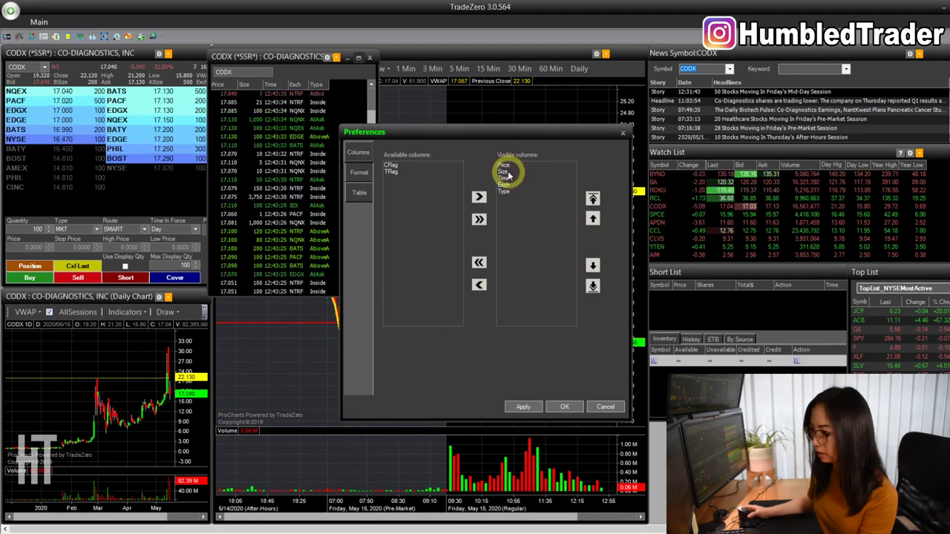
left_click(479, 262)
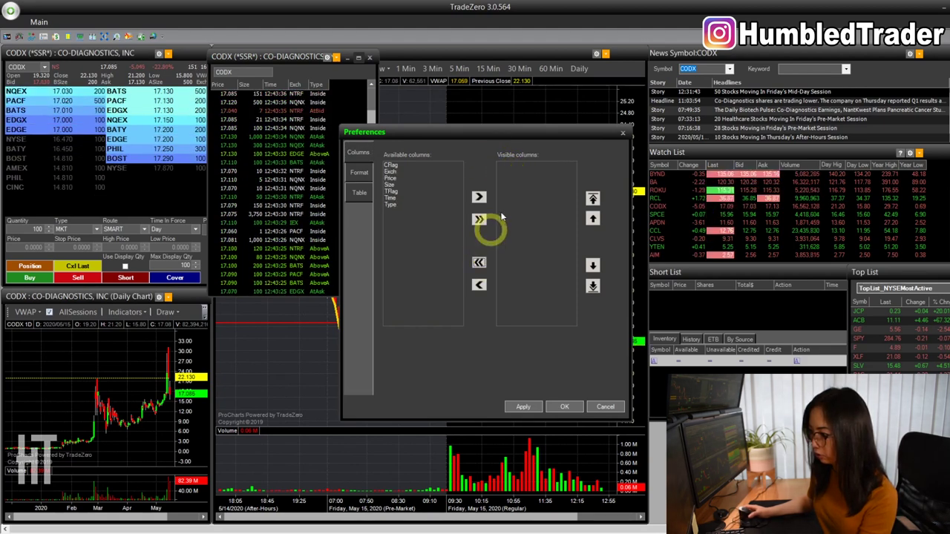
left_click(479, 219)
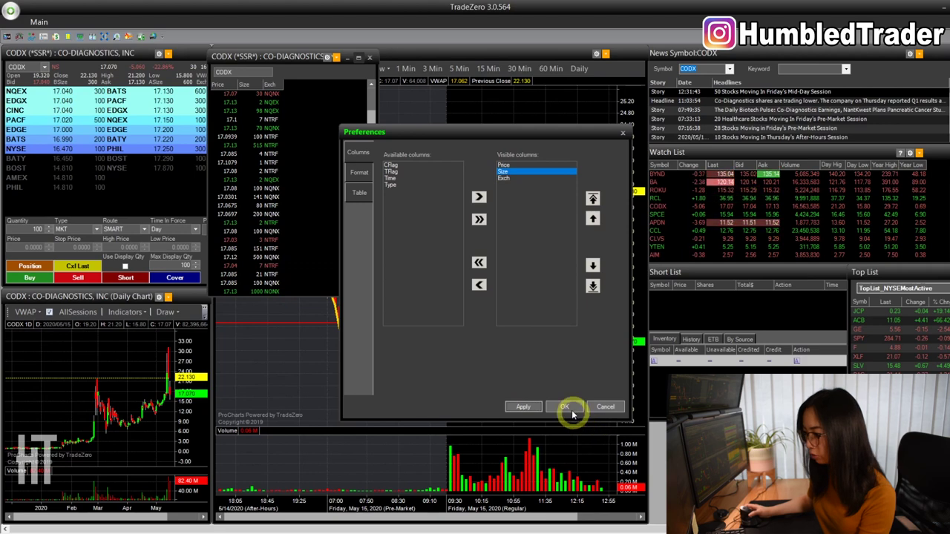
left_click(566, 407)
left_click_drag(376, 105, 300, 104)
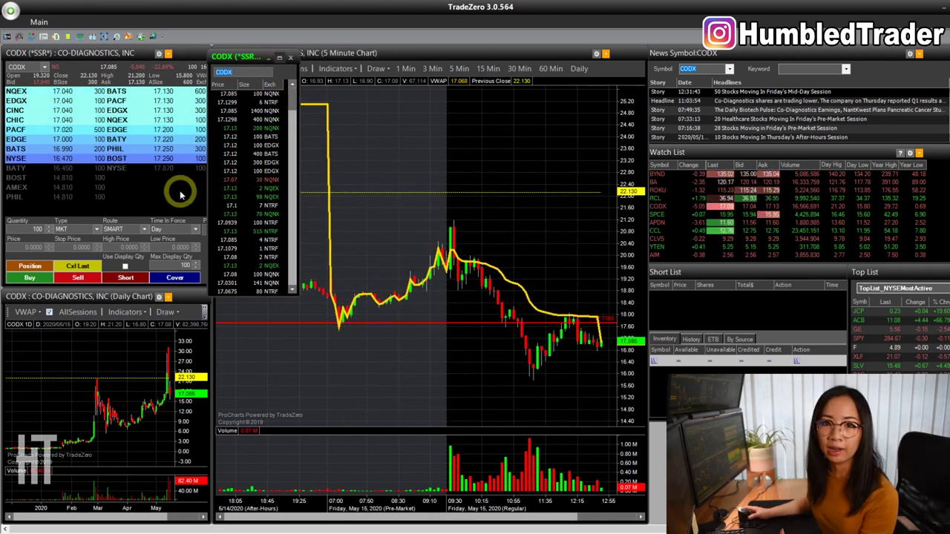
Step: Set the CODX order type to LMT and raise the order quantity to 800 shares
left_click(97, 228)
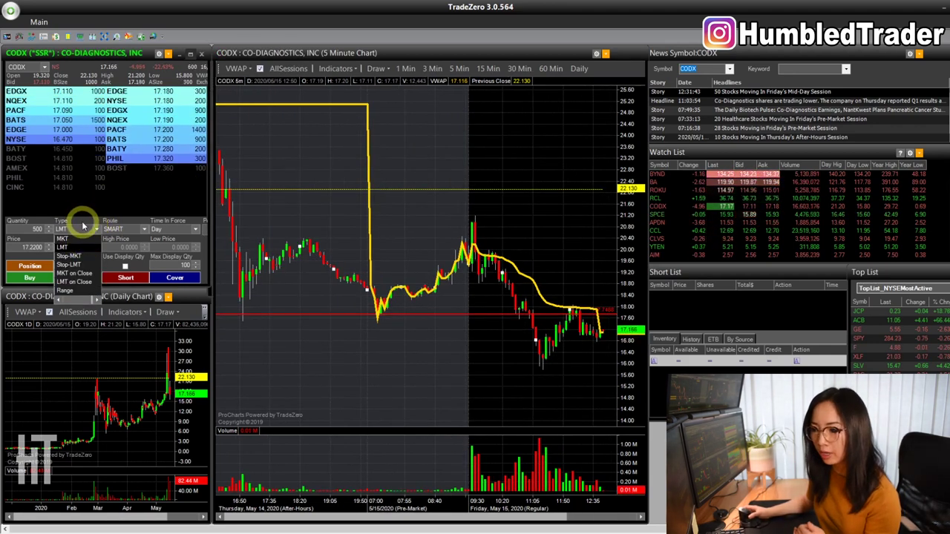
left_click(78, 248)
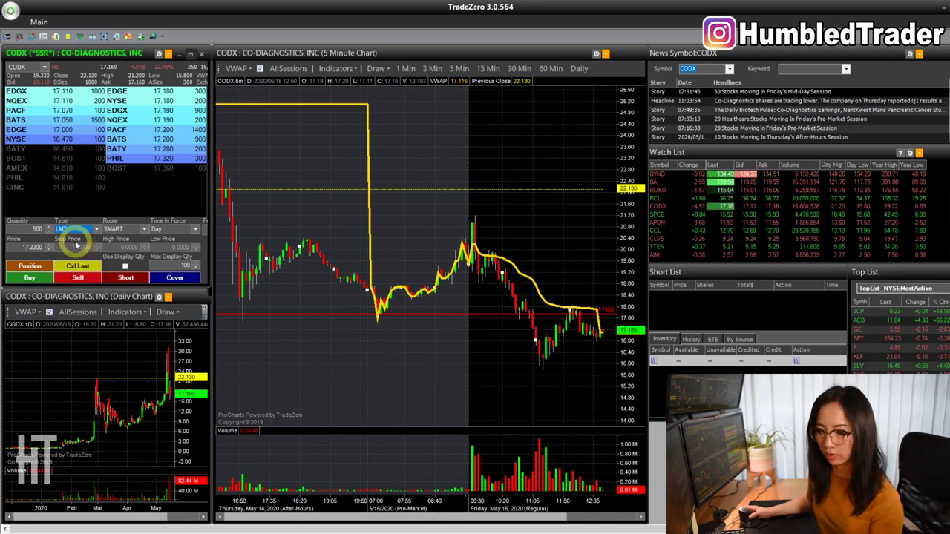
left_click(37, 230)
left_click(41, 224)
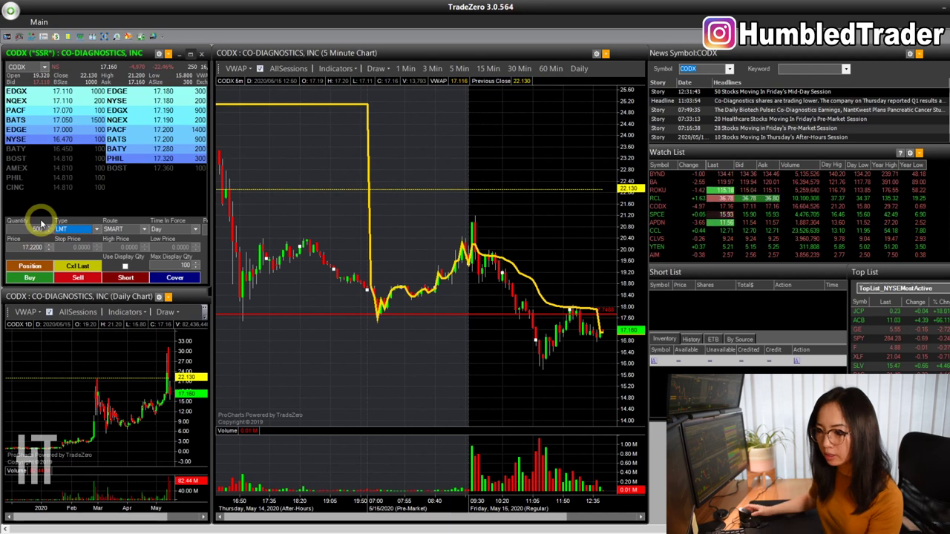
left_click(28, 229)
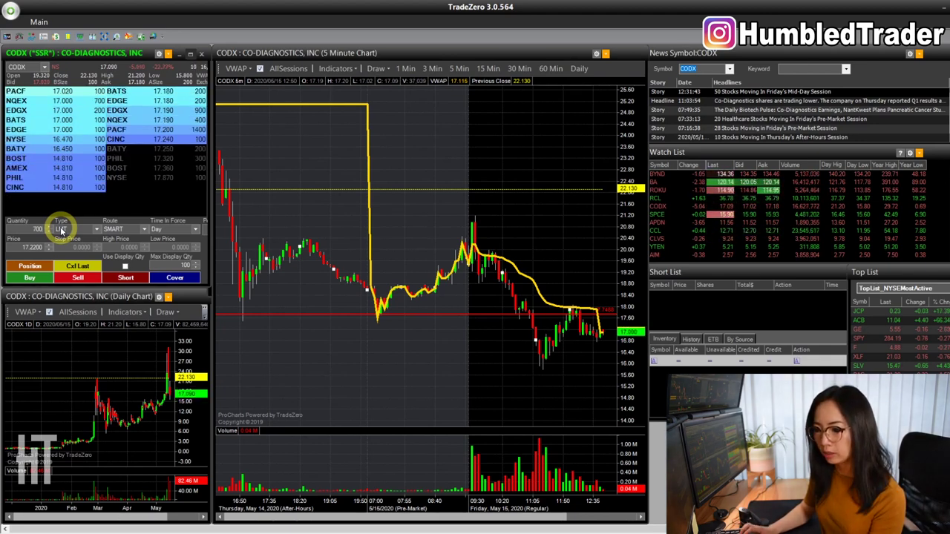
key("Up")
key("Up")
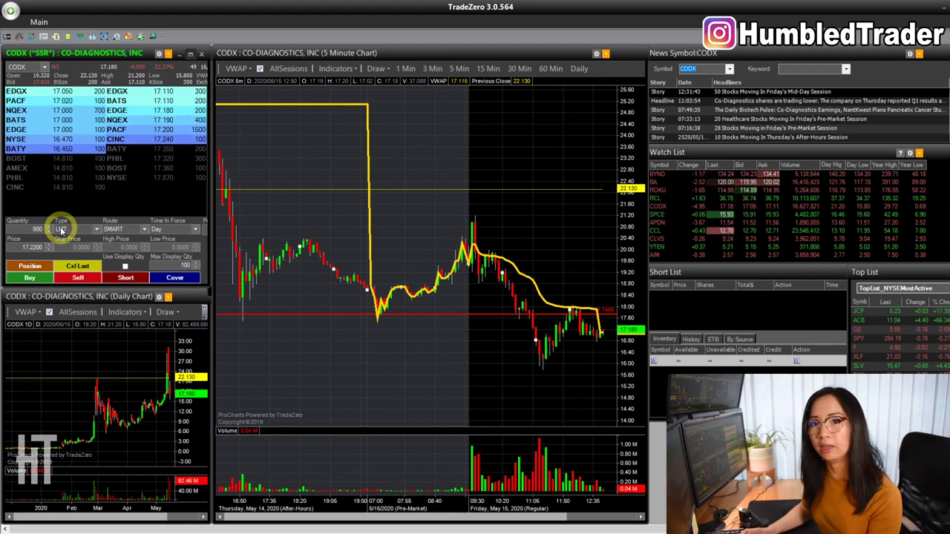
Step: Lower the CODX order quantity to 300 and load the NYSE bid of 16.47 as the limit price
key("Down")
key("Down")
key("Down")
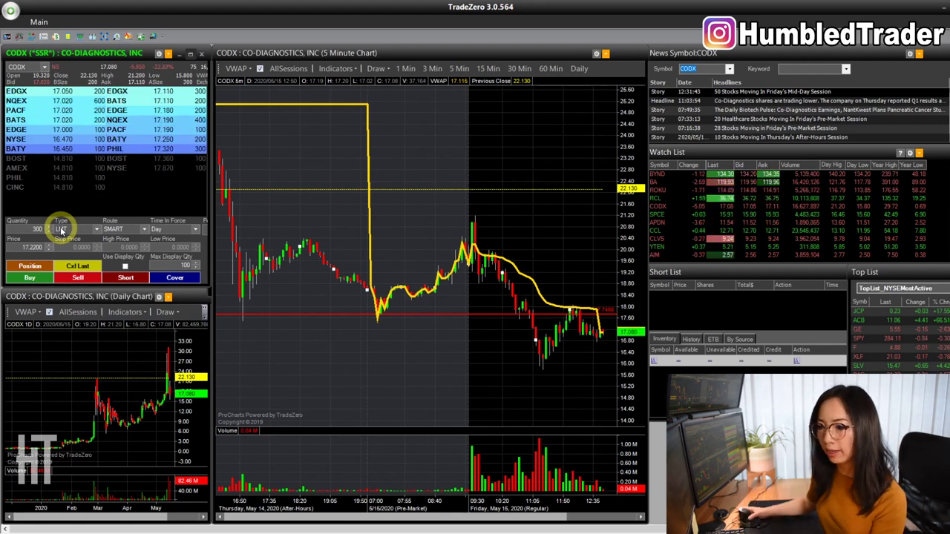
left_click(77, 121)
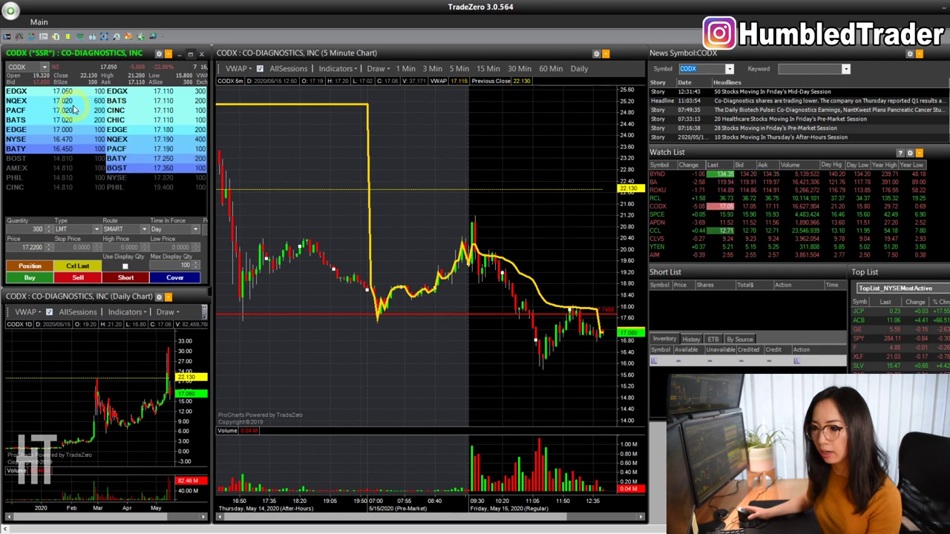
left_click(63, 143)
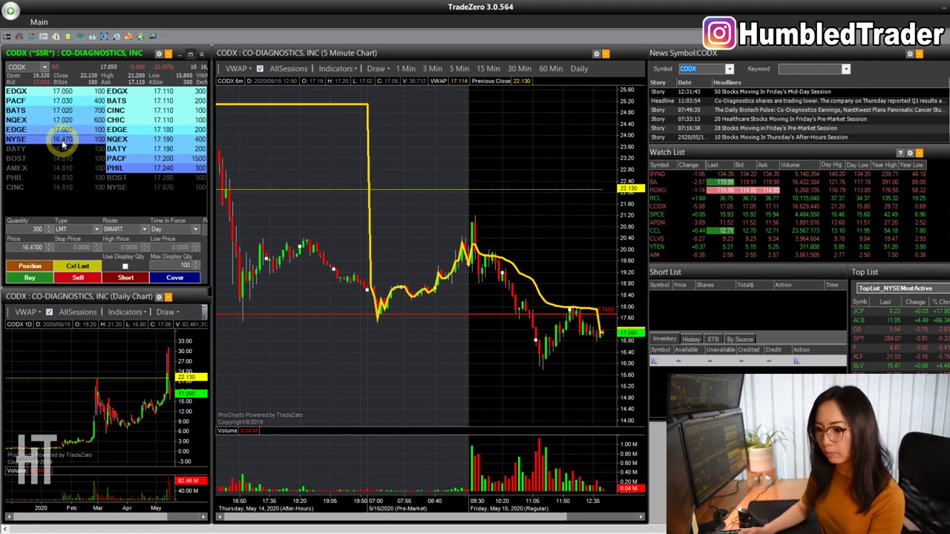
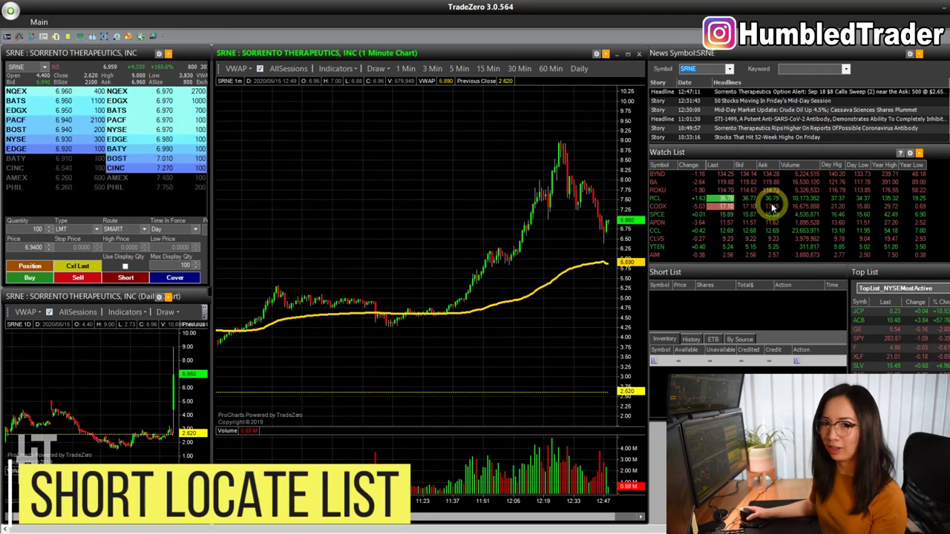
Step: Bring up the Short List window and move it over the chart so that its locate columns are fully in view
left_click(732, 270)
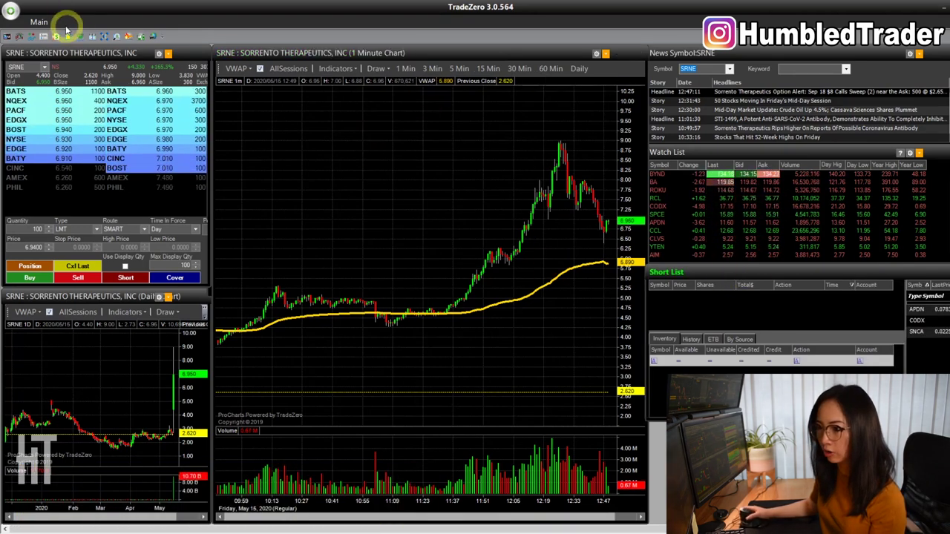
left_click(41, 22)
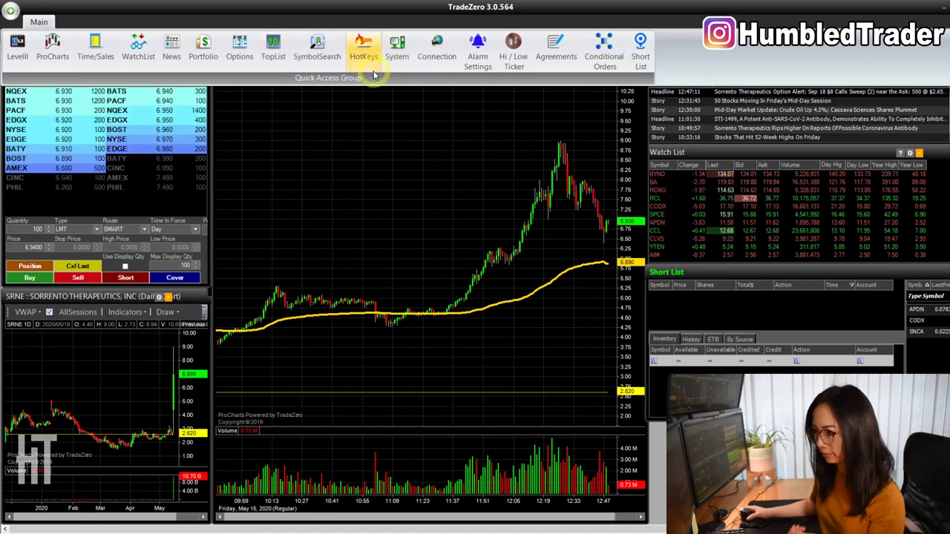
left_click(639, 52)
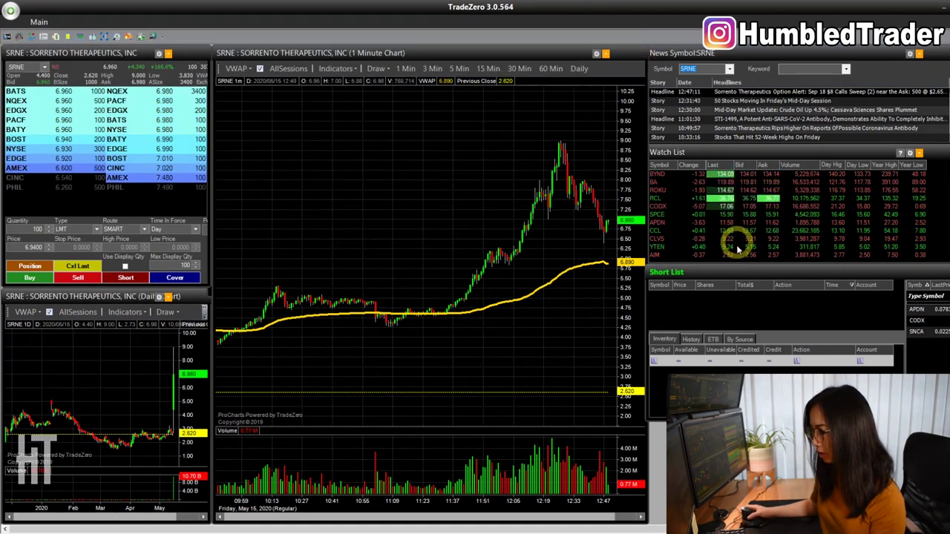
left_click_drag(717, 272, 687, 275)
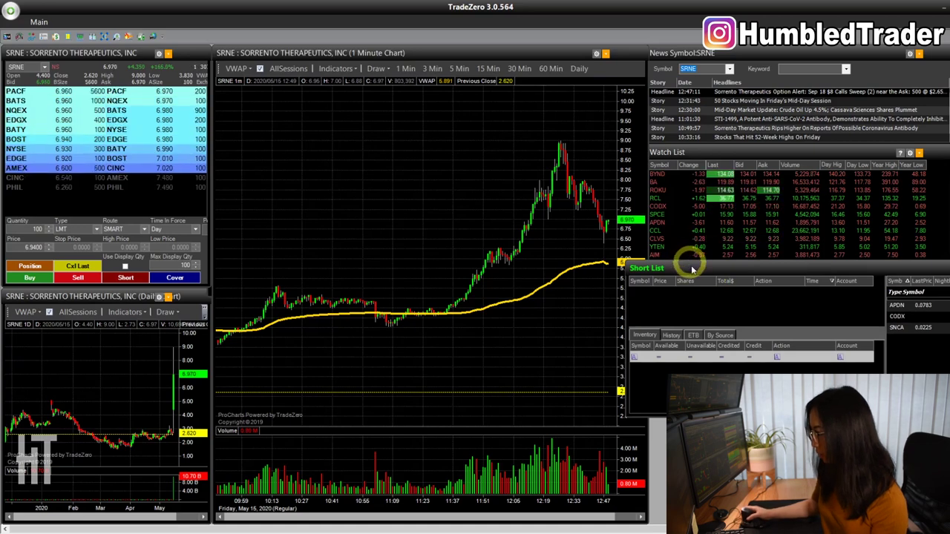
left_click_drag(789, 262, 744, 254)
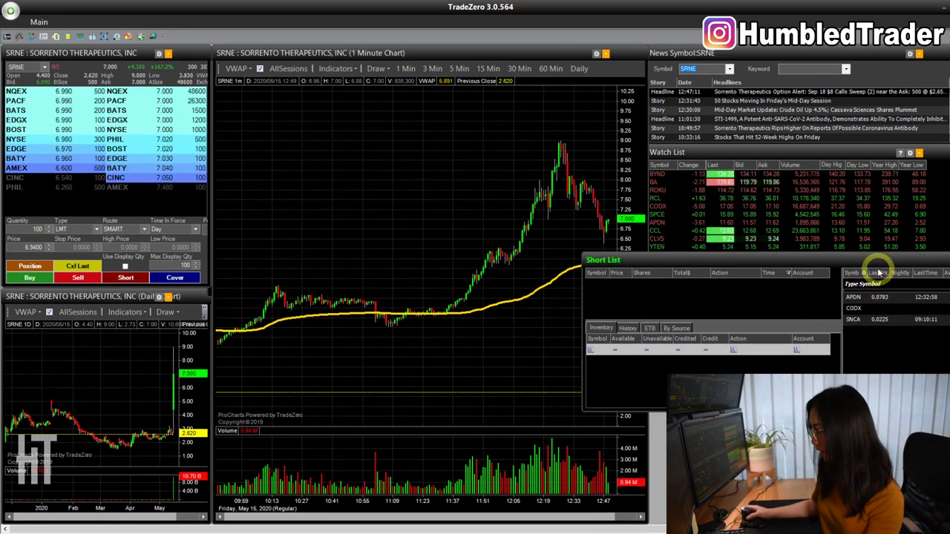
left_click_drag(868, 257, 765, 250)
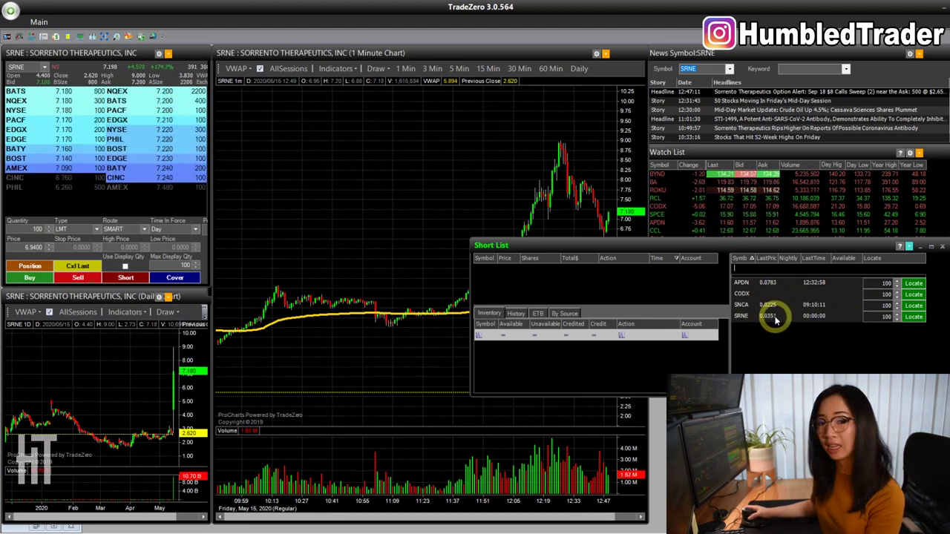
Step: Request a locate of 1000 SRNE shares in the Short List
left_click(886, 317)
type("1000")
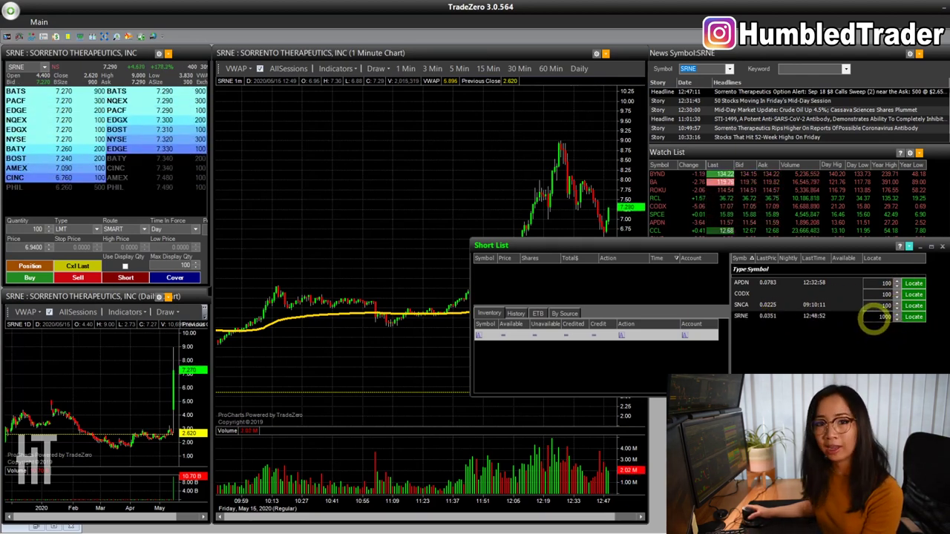
left_click(913, 317)
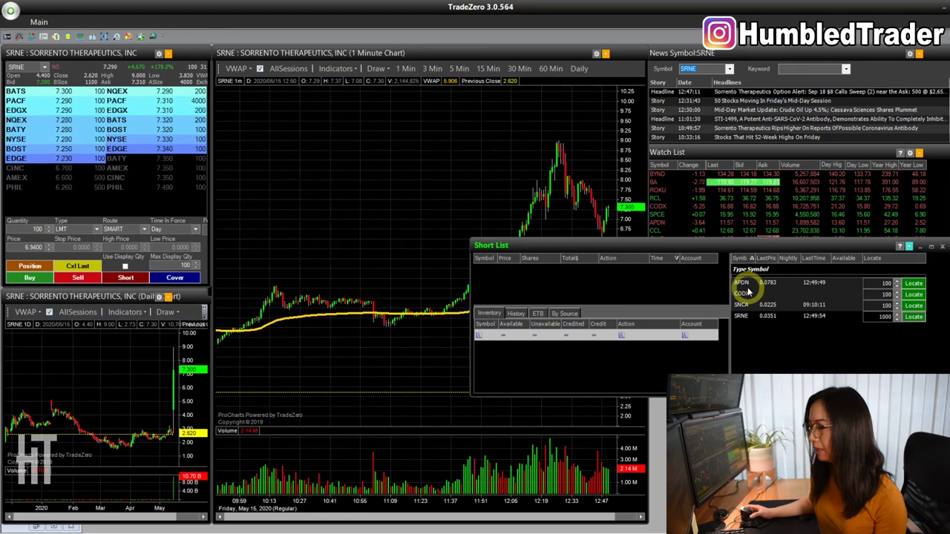
Step: Request a locate of 100 SRNE shares and accept the offered locate price
left_click(895, 316)
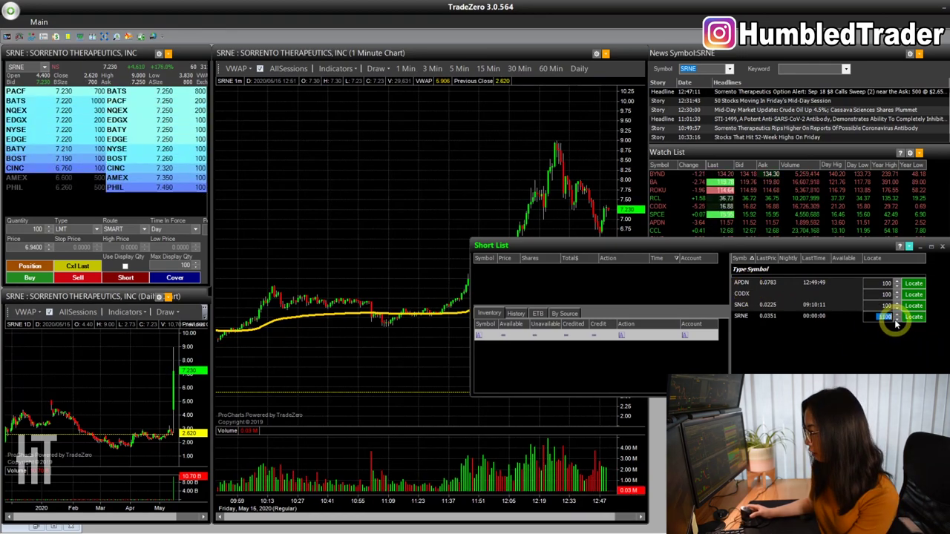
left_click(914, 317)
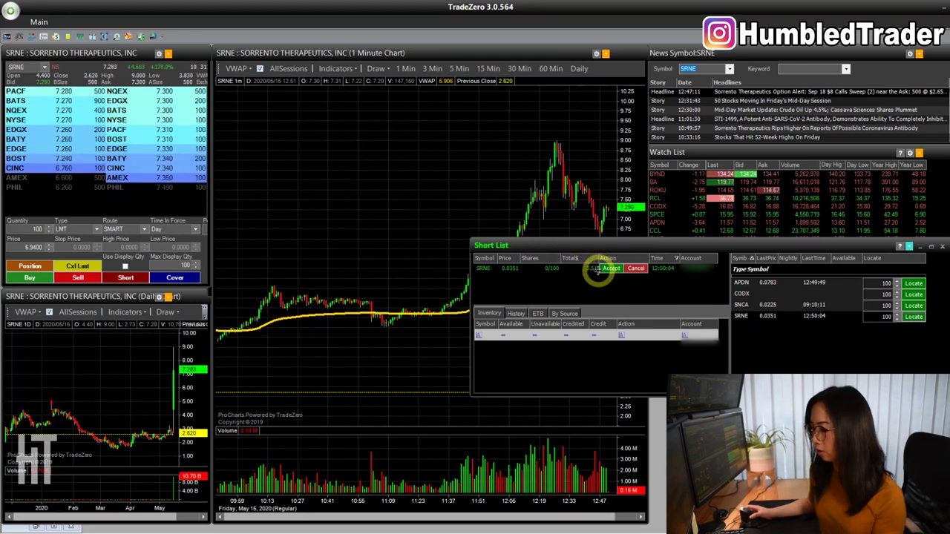
left_click(610, 268)
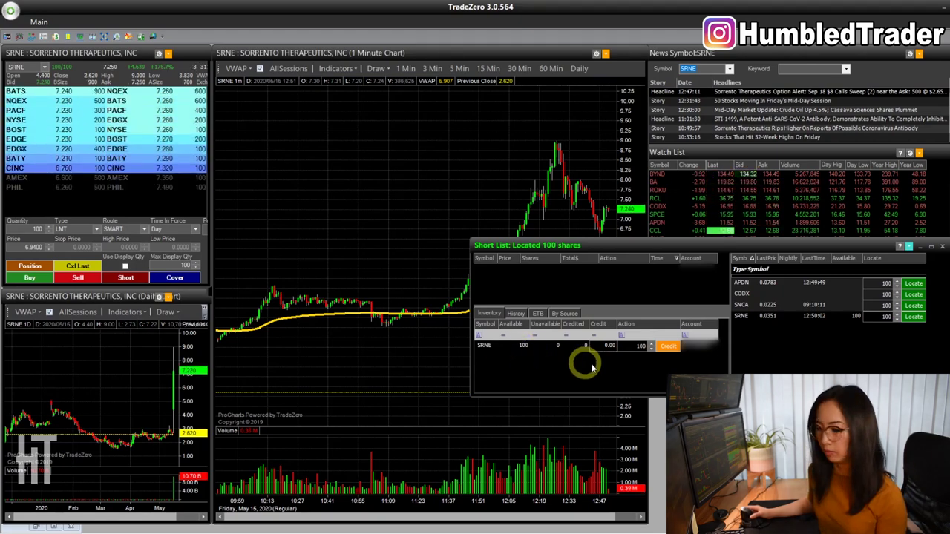
Step: Offer the 100 located SRNE shares back for credit and keep the Short List window in front of the chart
left_click(665, 347)
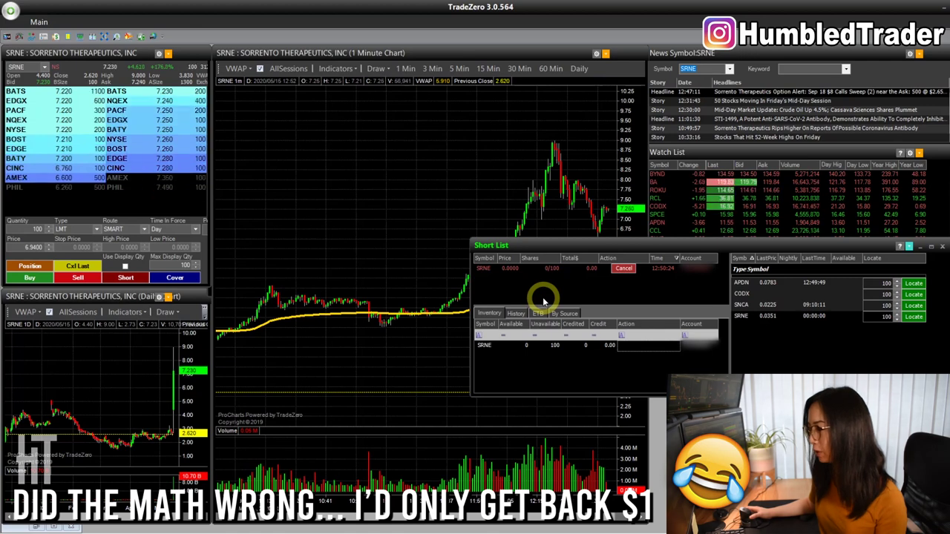
left_click(248, 75)
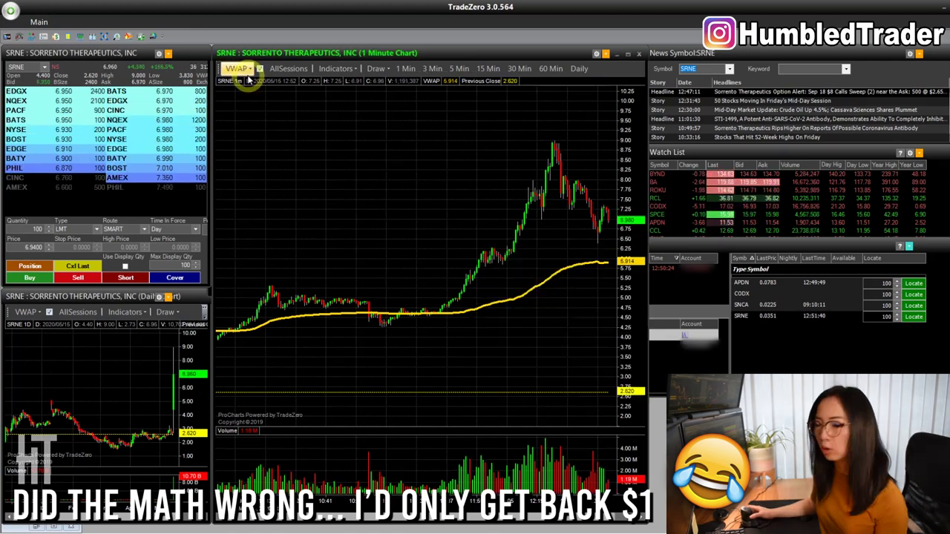
left_click(675, 247)
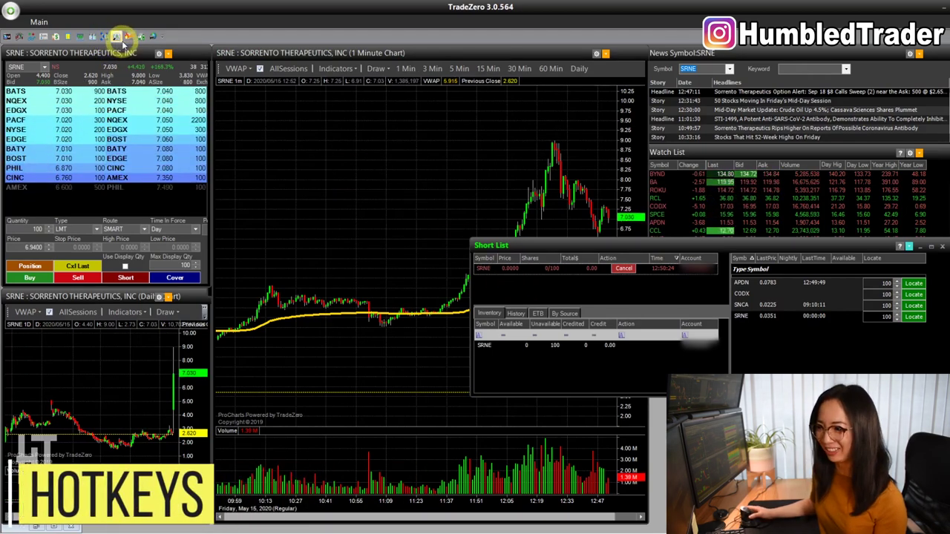
Step: Open the Hotkeys Configuration window, reposition it, and start a new hotkey with the SetupOrSendOrder action
left_click(38, 21)
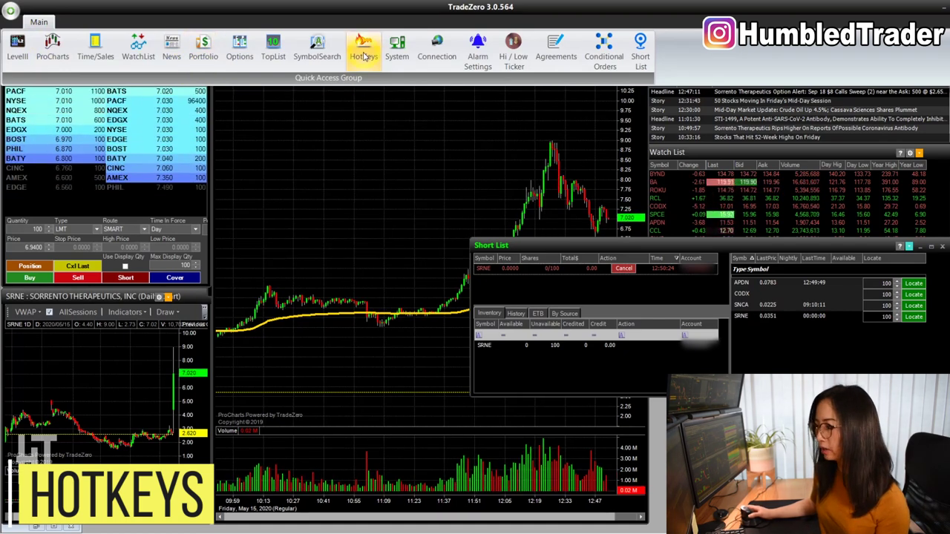
left_click(363, 43)
left_click_drag(662, 132, 751, 89)
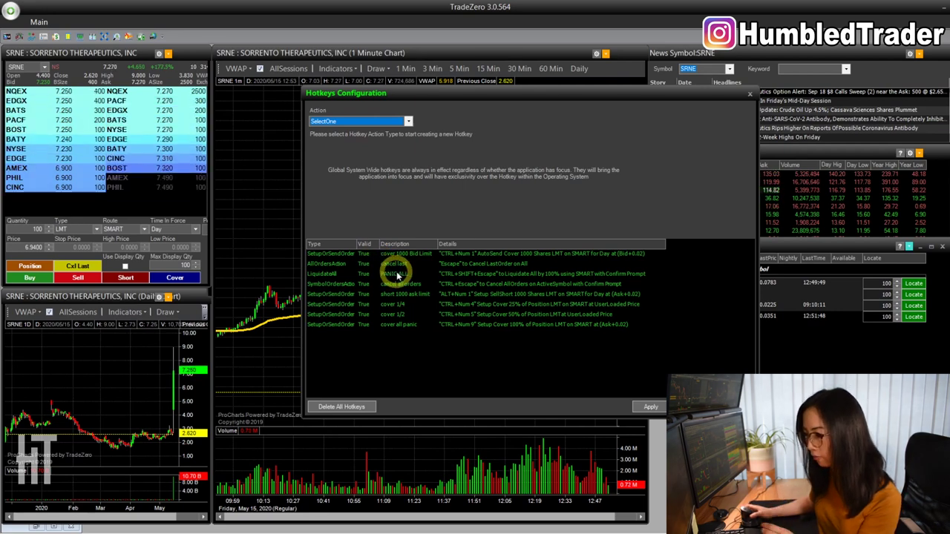
left_click(358, 123)
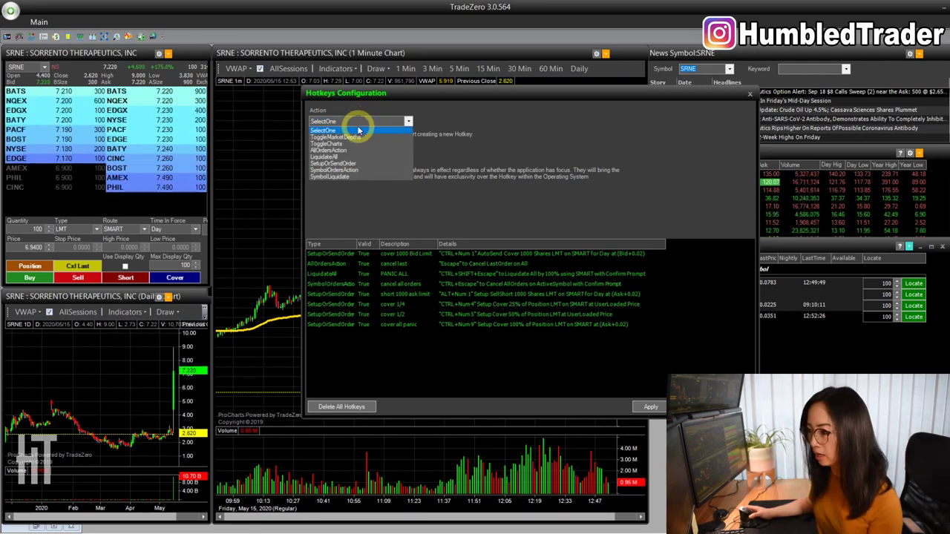
left_click(359, 130)
left_click(325, 121)
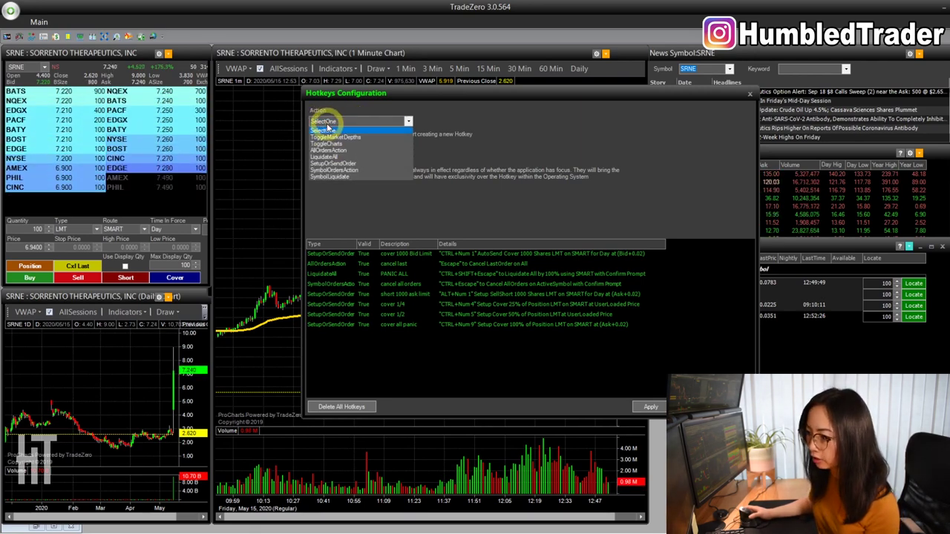
left_click(352, 163)
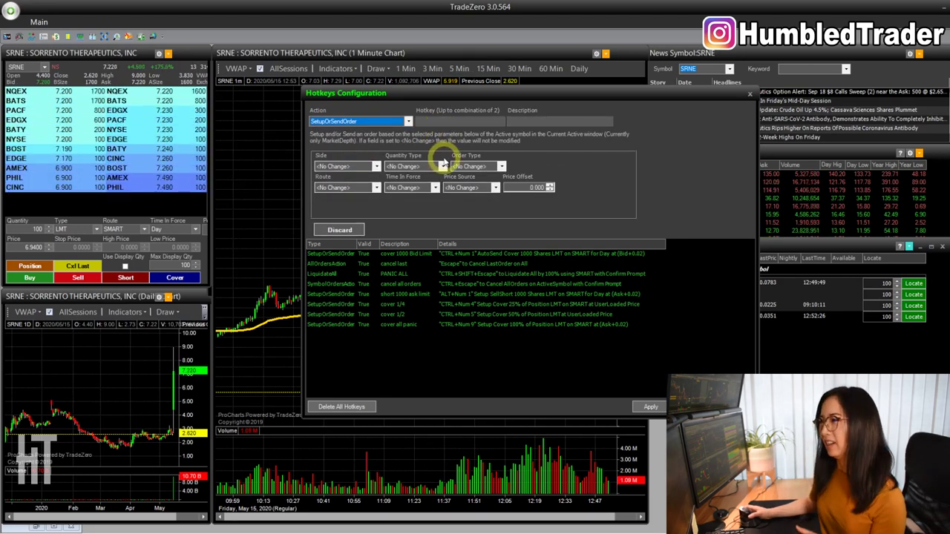
Step: Set the new hotkey's side to Buy, its route to SMART and its quantity to 1000 shares
left_click(343, 165)
left_click(334, 177)
left_click(353, 186)
left_click(358, 199)
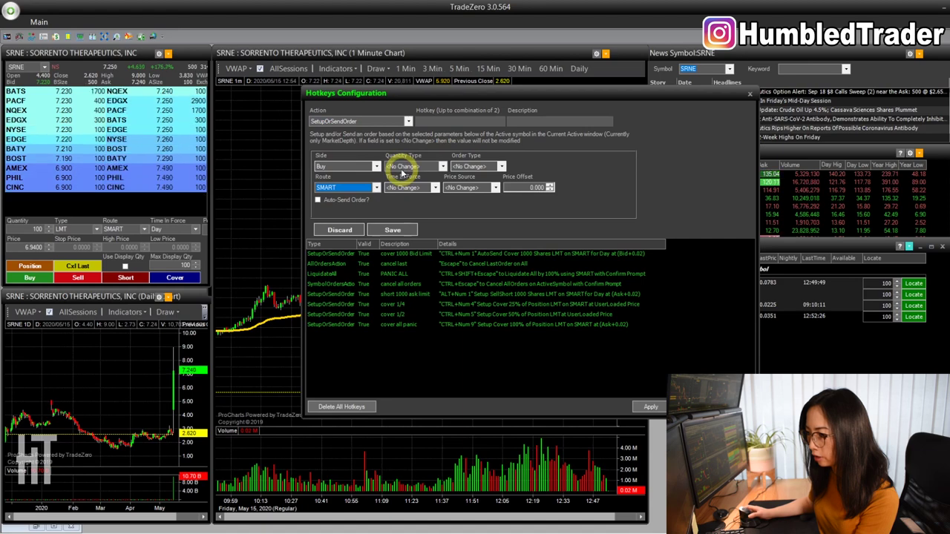
left_click(403, 171)
left_click(405, 183)
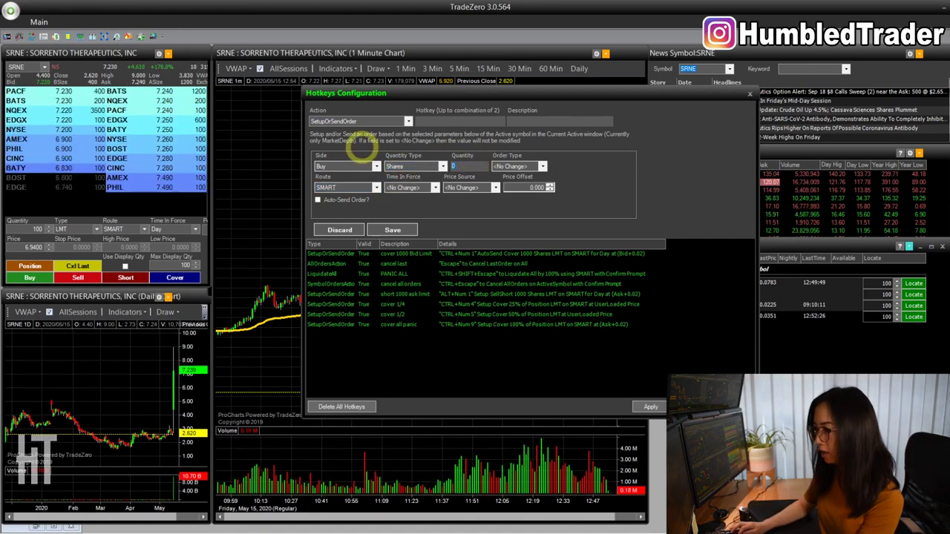
type("000")
Step: Set the new hotkey's order type to LMT, its time in force to Day and its price source to Bid
left_click(517, 166)
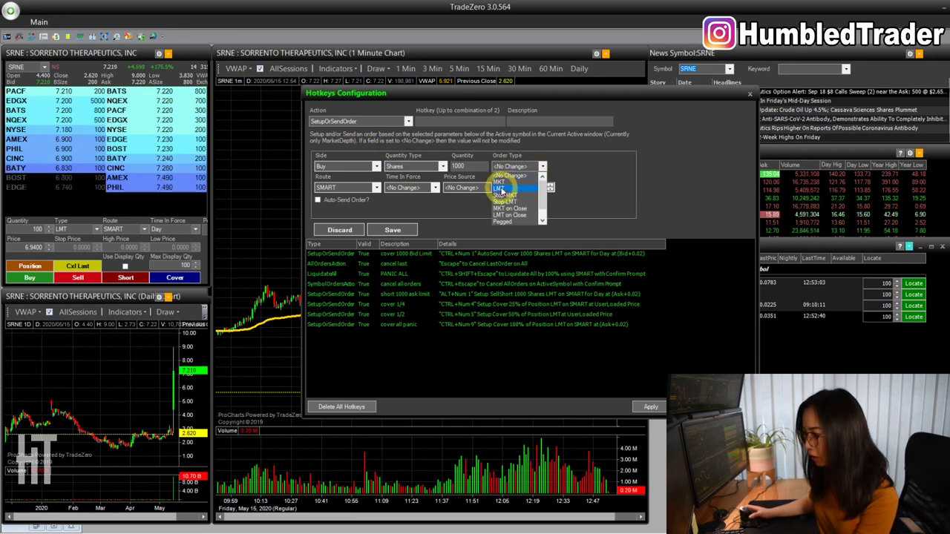
left_click(500, 189)
left_click(407, 187)
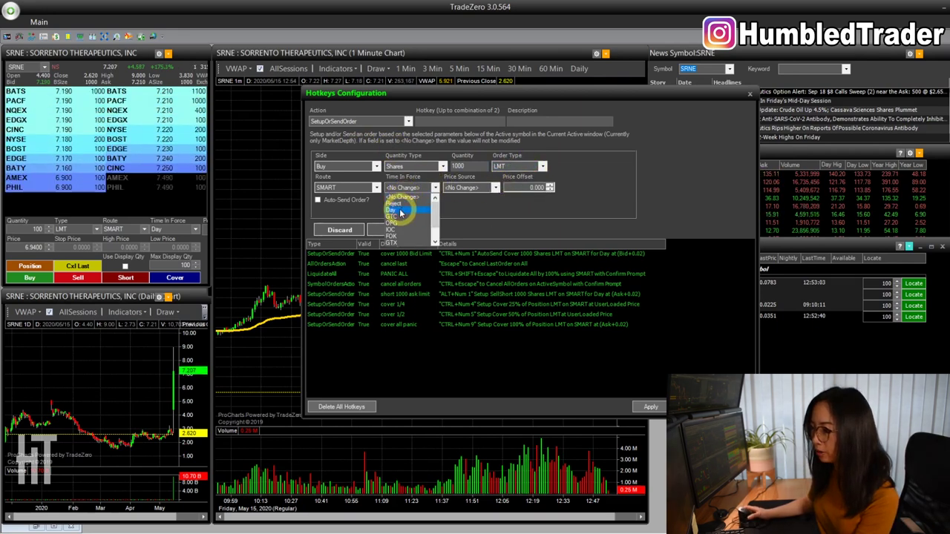
left_click(399, 211)
left_click(479, 187)
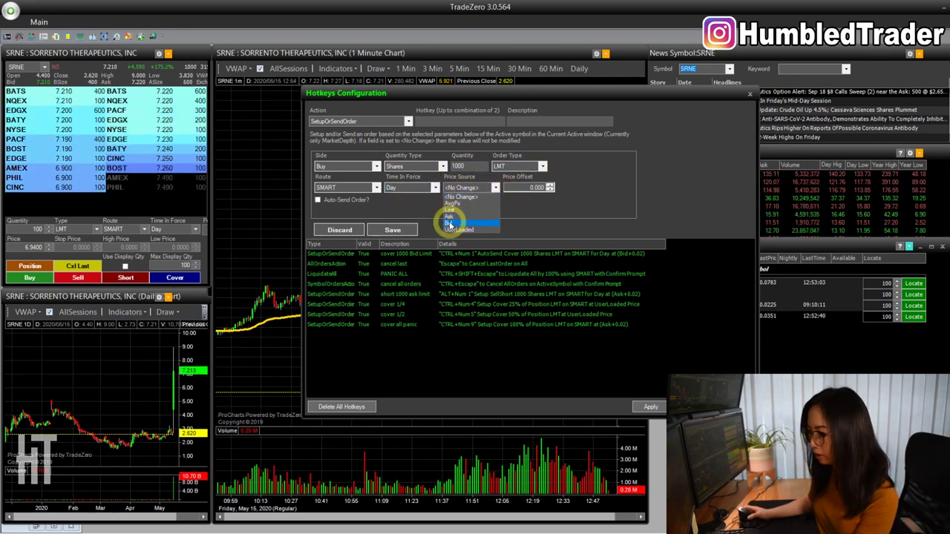
left_click(450, 224)
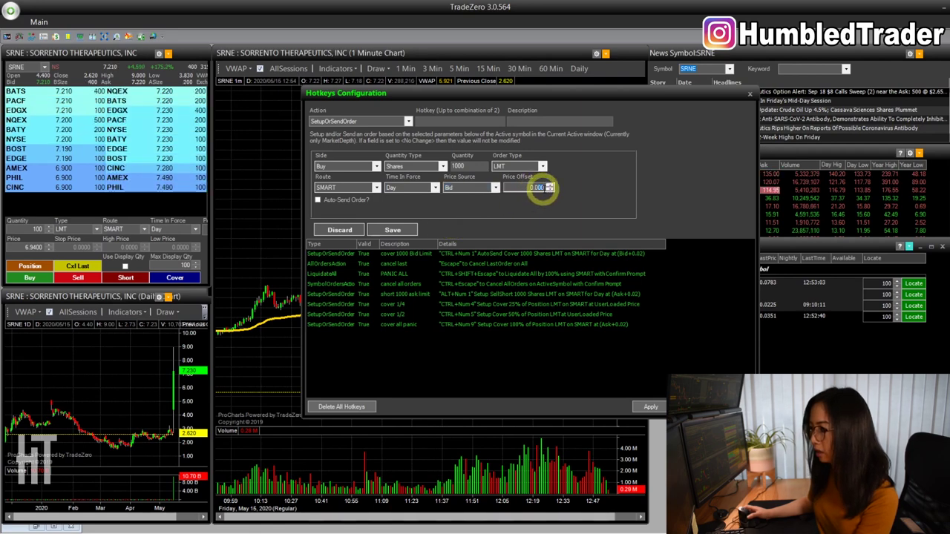
Step: Give the hotkey a 0.020 price offset, assign CTRL+P, describe it as Buy 1000 BID and save it
left_click(550, 189)
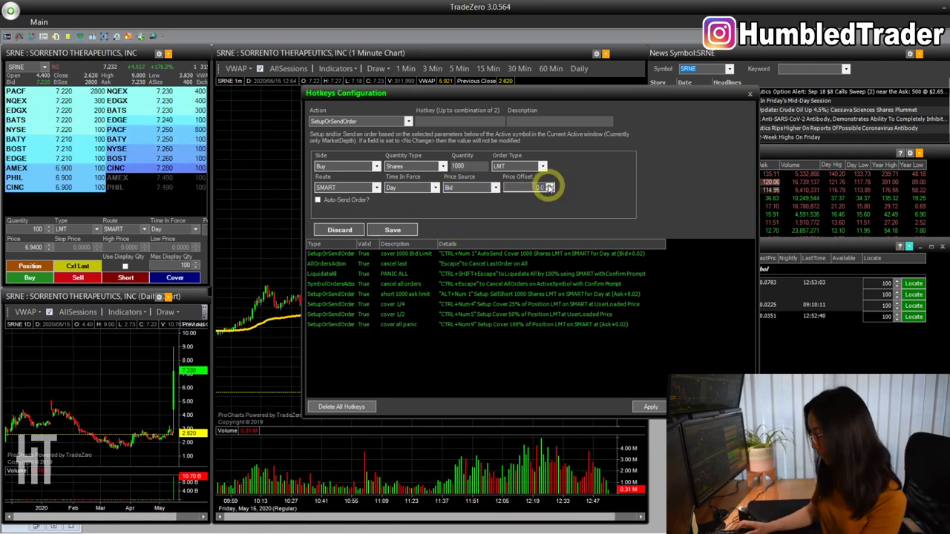
left_click(550, 184)
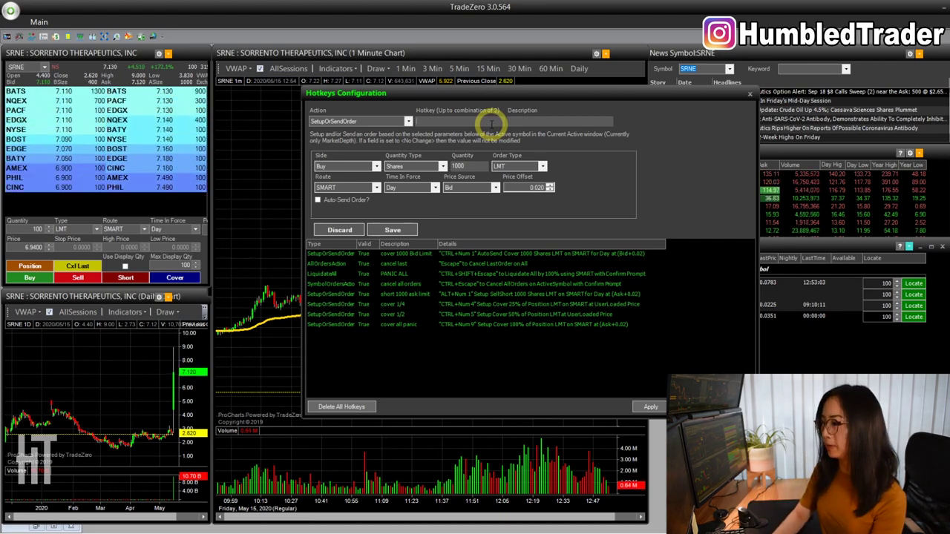
key("ctrl+p")
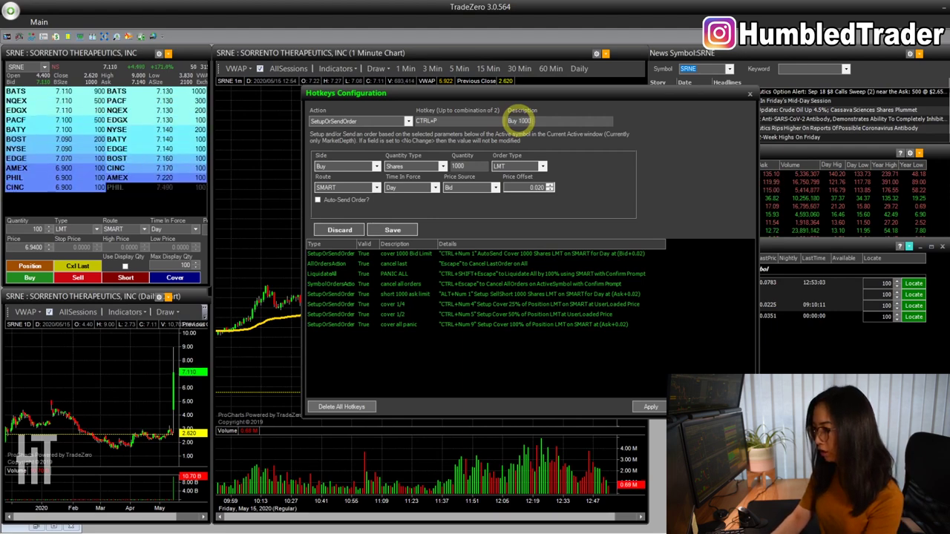
left_click(401, 229)
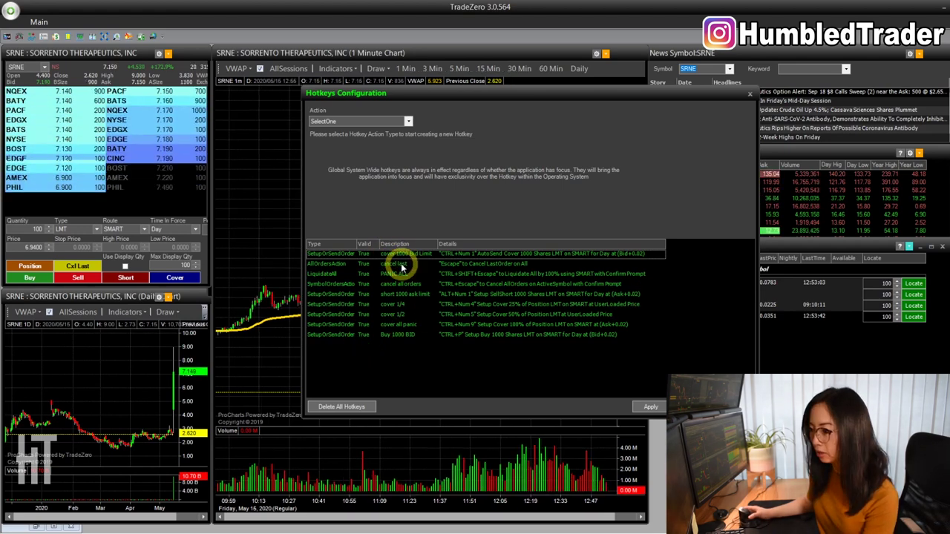
Step: Review the settings of the existing hotkeys from cancel last through cover all panic, and close the Hotkeys Configuration window
left_click(471, 265)
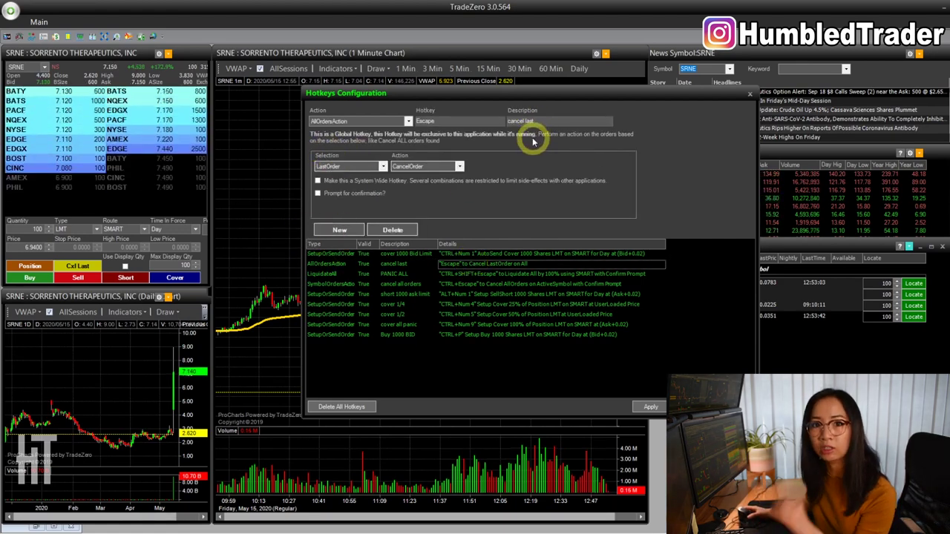
left_click(341, 276)
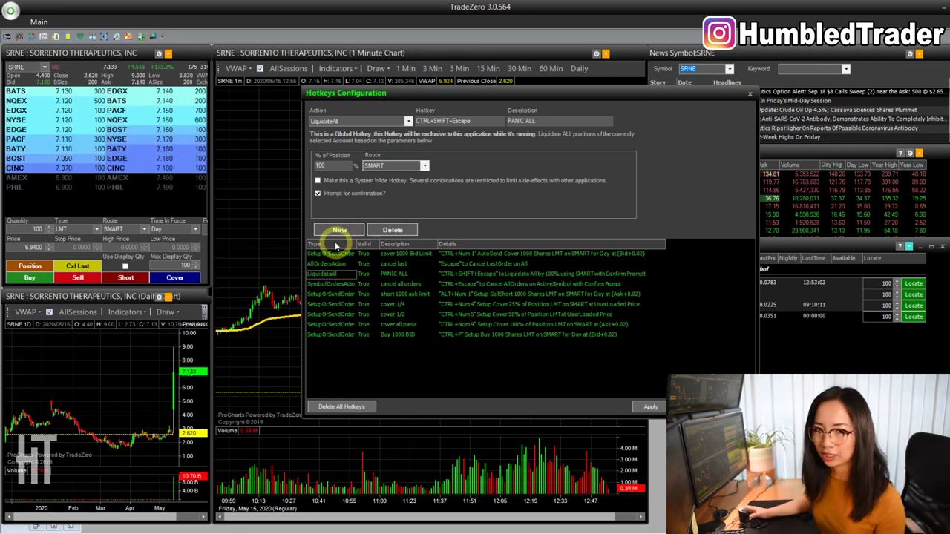
left_click(436, 284)
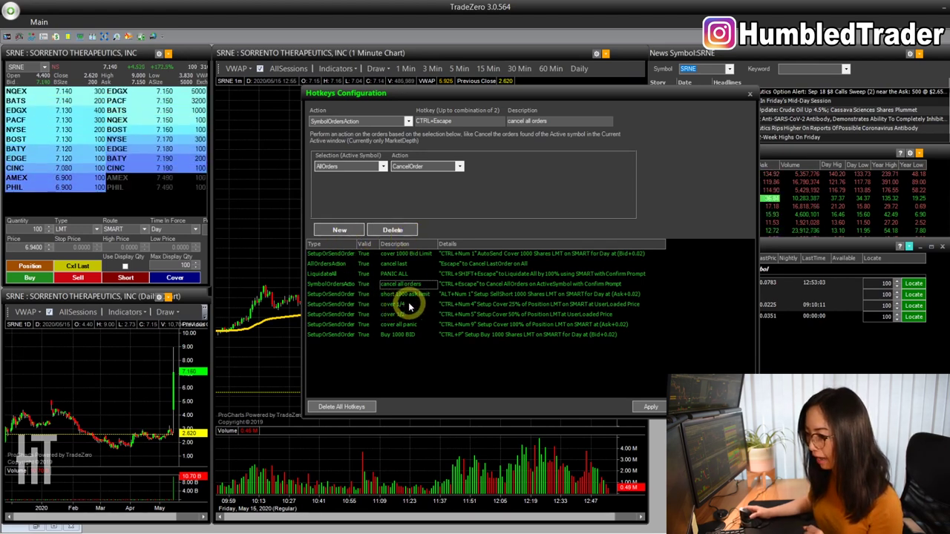
left_click(405, 294)
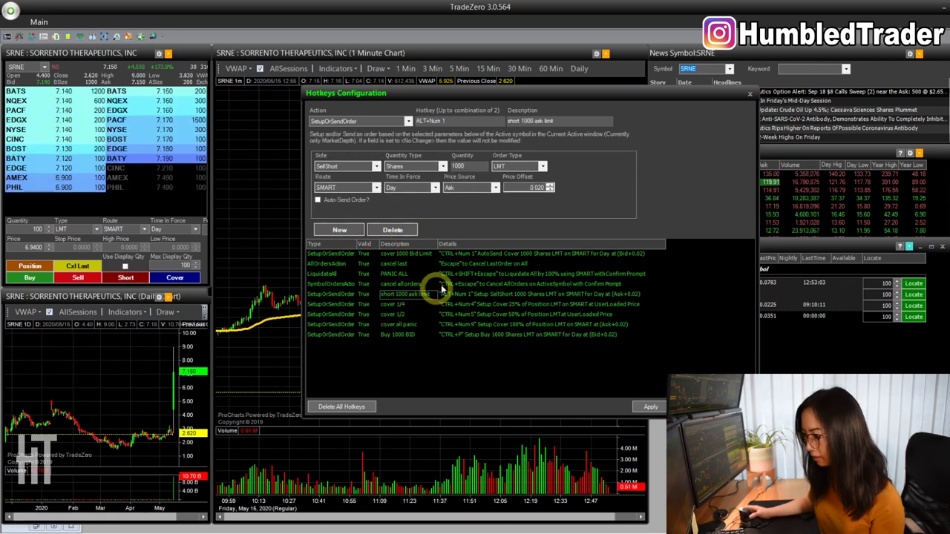
left_click(404, 305)
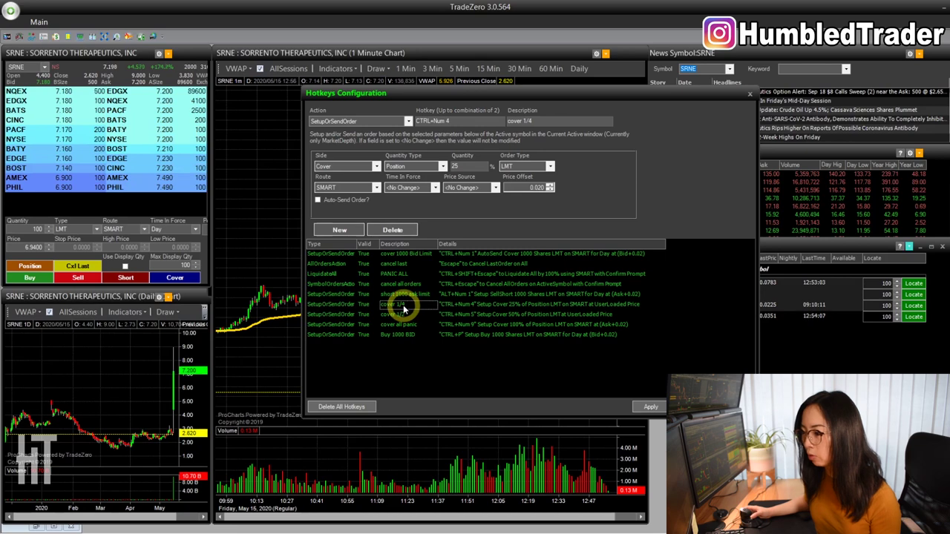
left_click(398, 314)
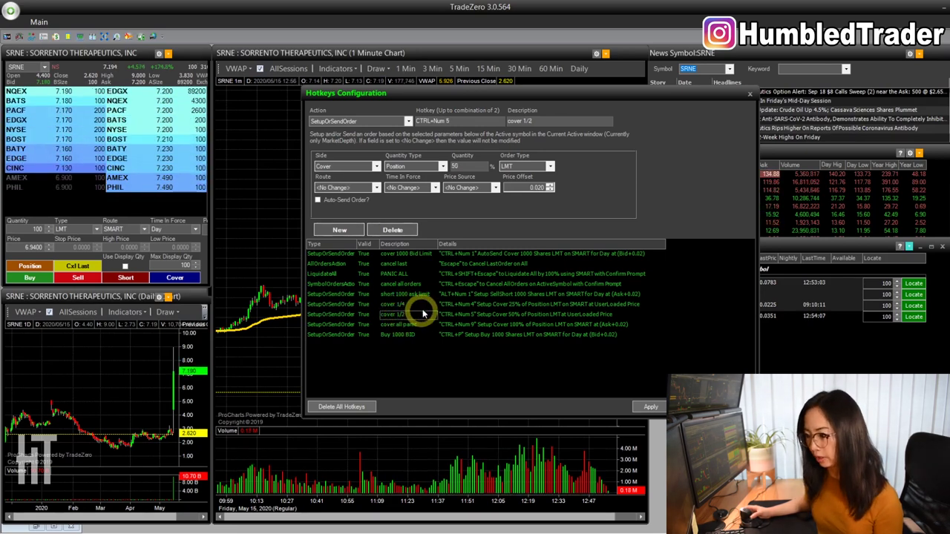
left_click(412, 325)
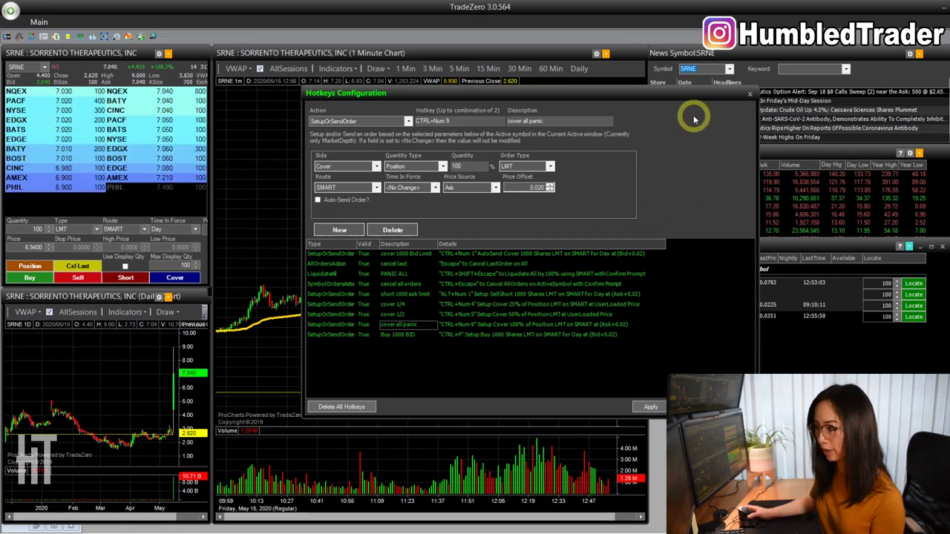
left_click(749, 94)
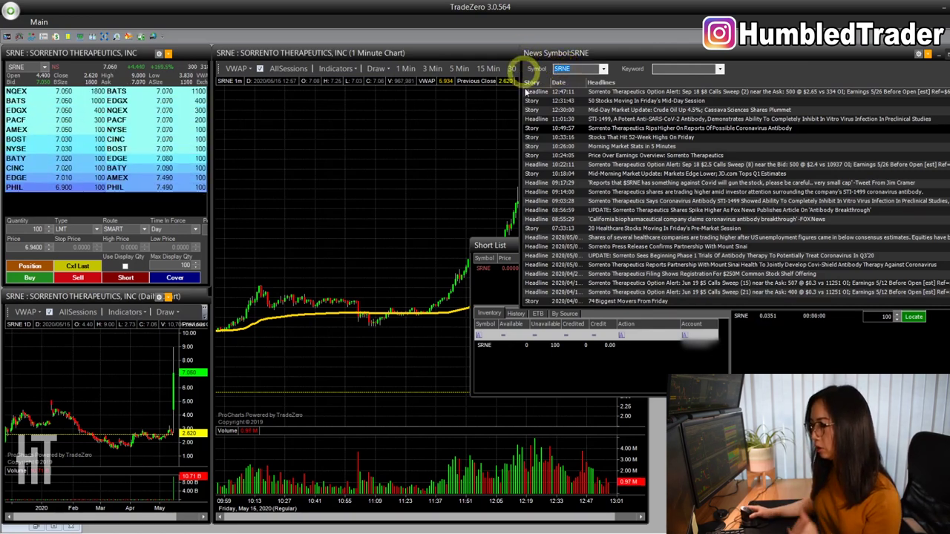
Step: Filter the SRNE news headlines by the keyword fda
left_click(560, 69)
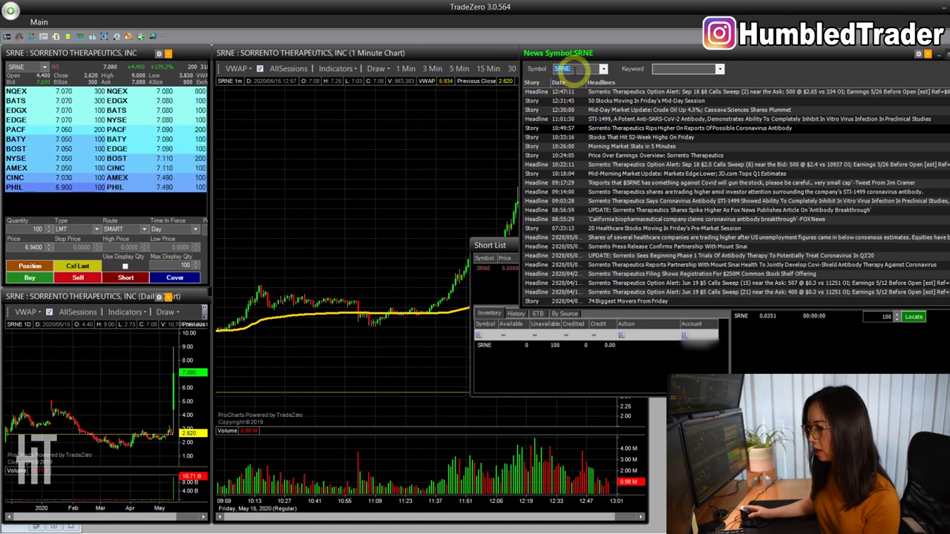
left_click_drag(575, 69, 541, 69)
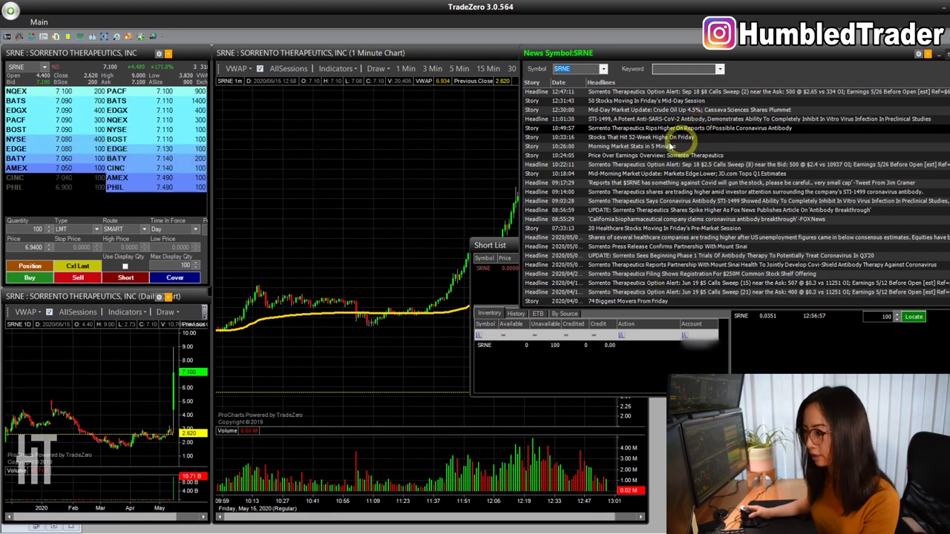
left_click(668, 71)
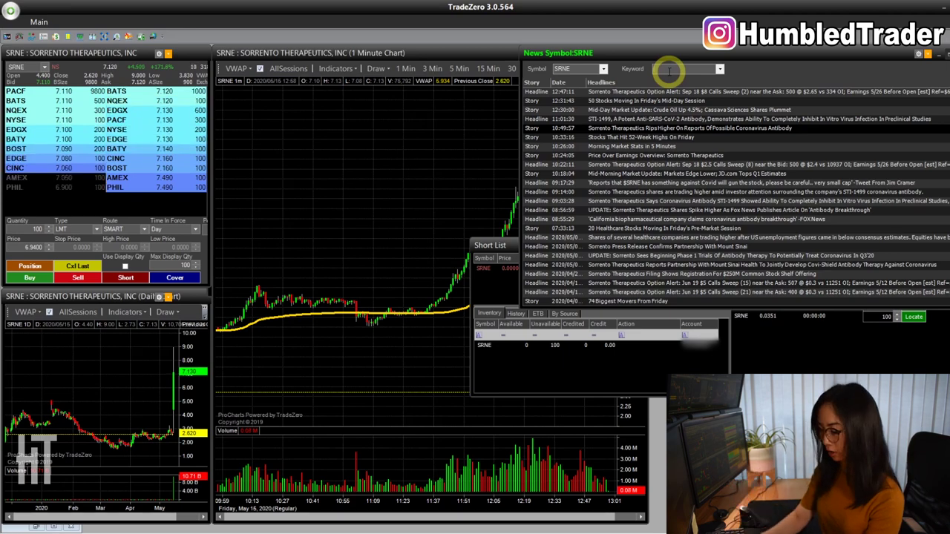
type("fda")
key("Return")
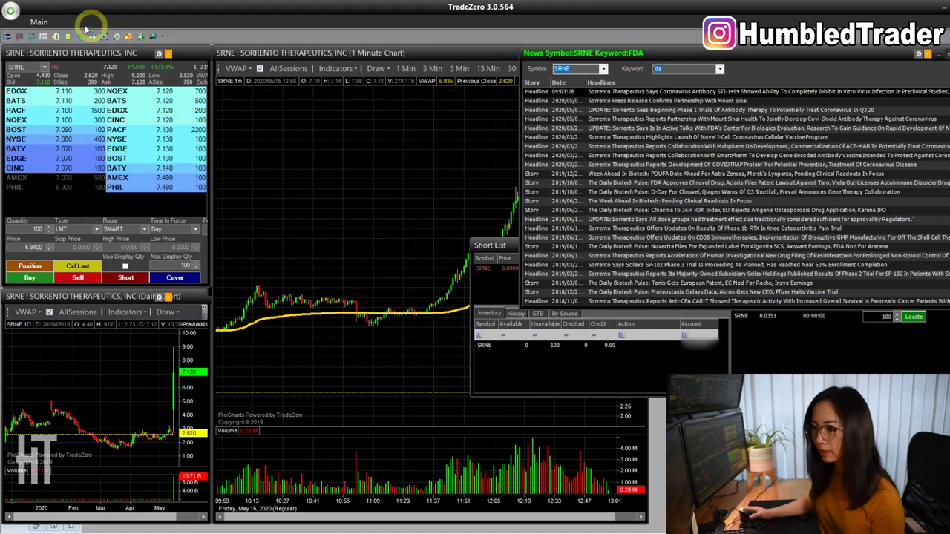
Step: Open a Top List window and show TopList_NASDAQPercentChangeUp sorted by percent change
left_click(39, 21)
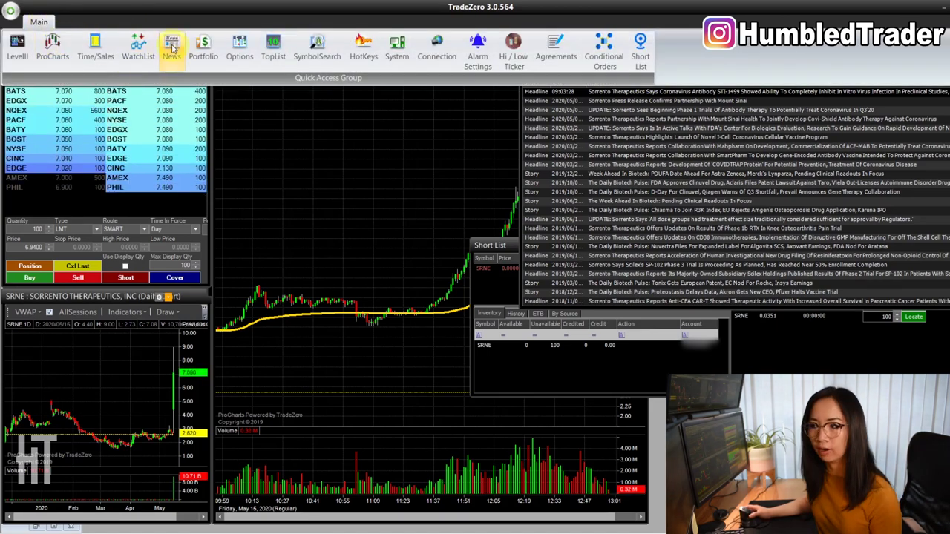
left_click(273, 48)
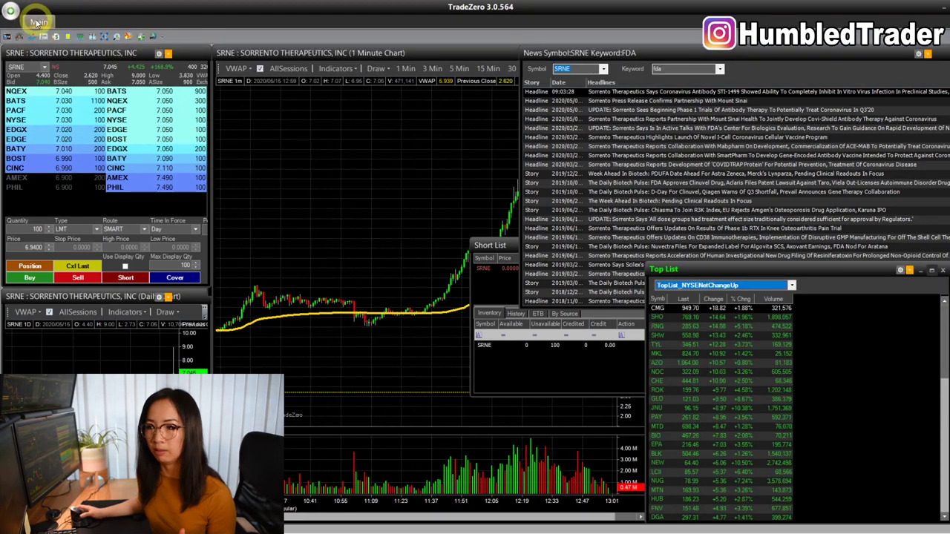
left_click(37, 23)
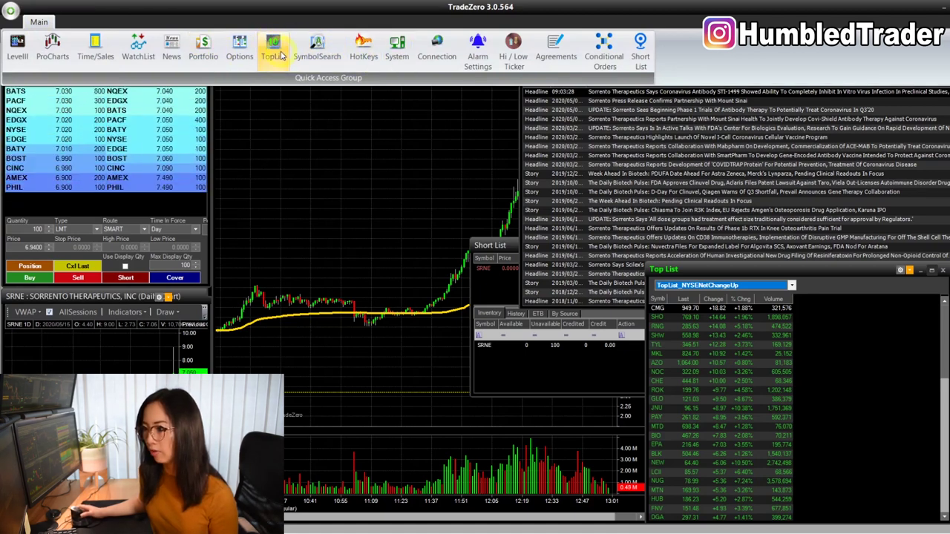
left_click(857, 345)
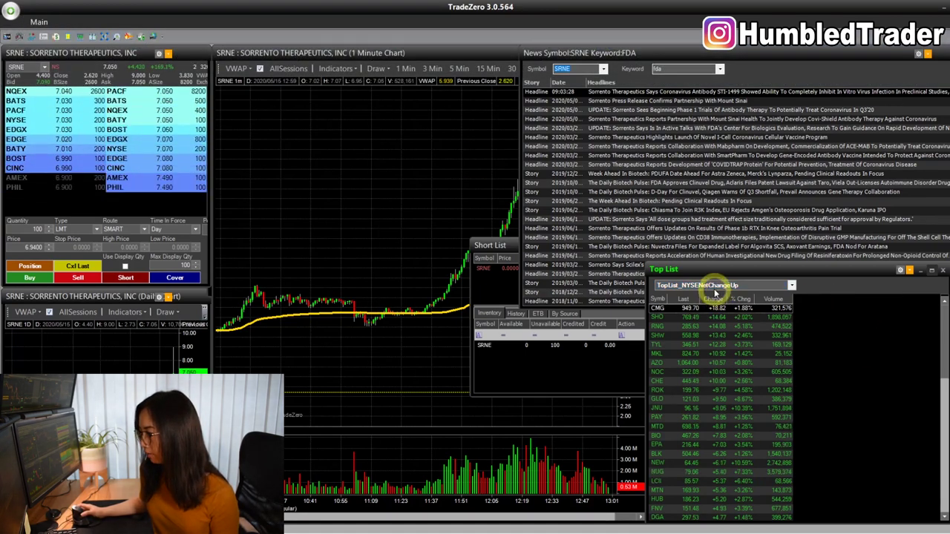
left_click(661, 285)
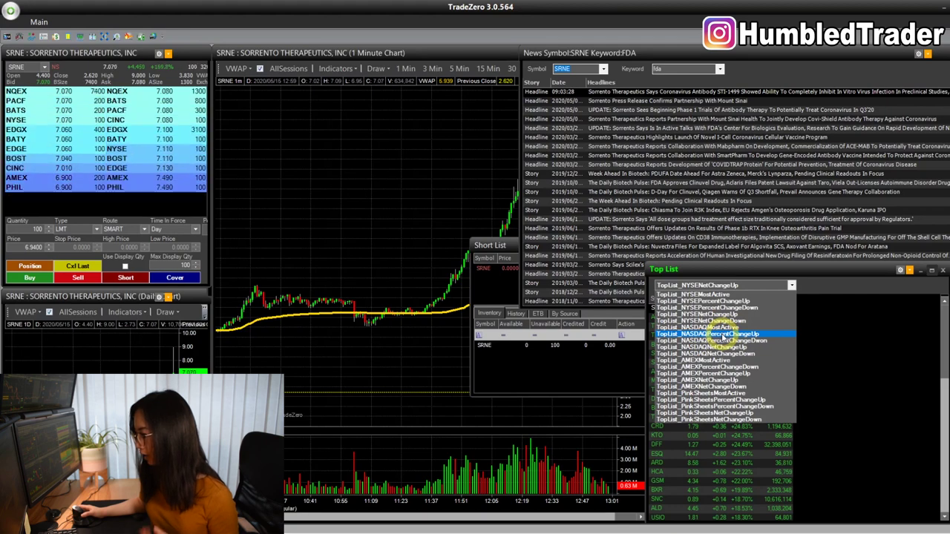
left_click(723, 336)
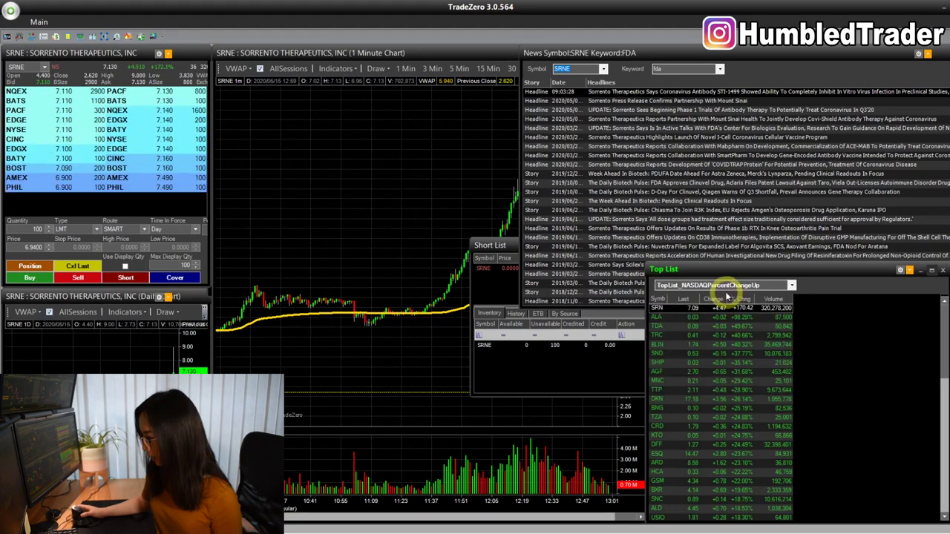
left_click(740, 300)
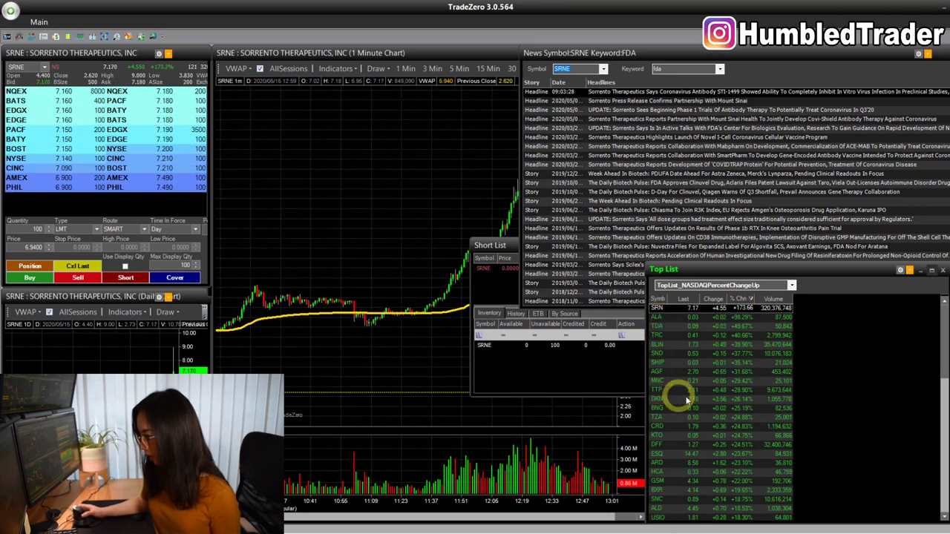
Step: Switch the Top List to NASDAQ percent decliners, sort it by percent change and move the window clear of the Short List
left_click(723, 287)
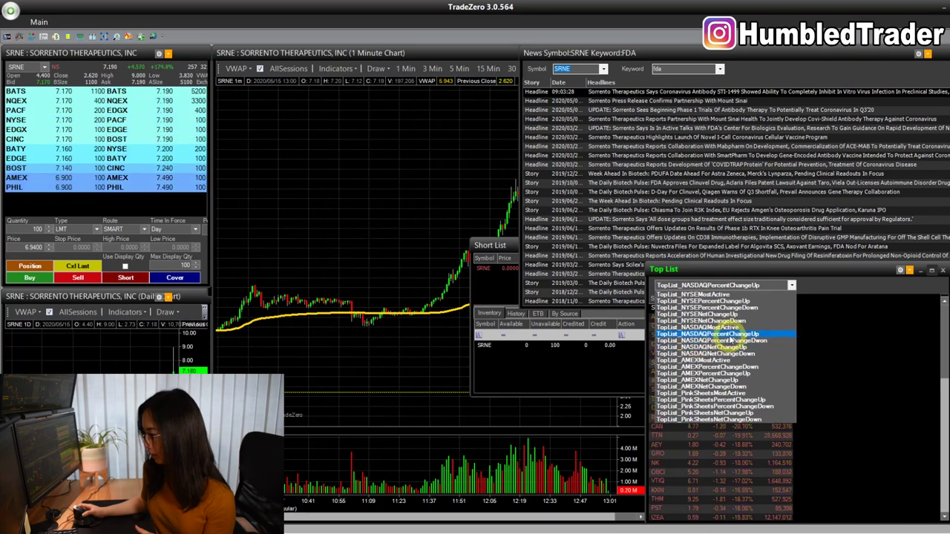
left_click(731, 342)
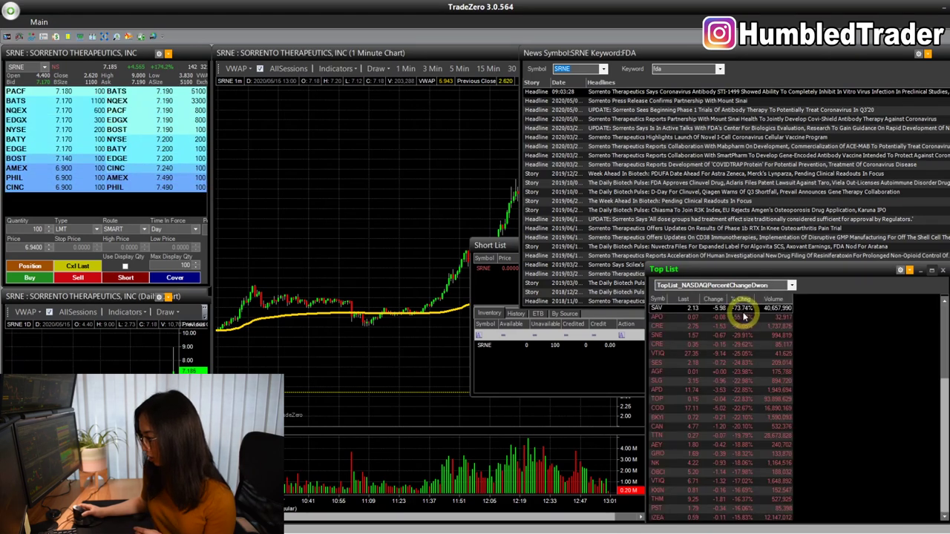
left_click(740, 304)
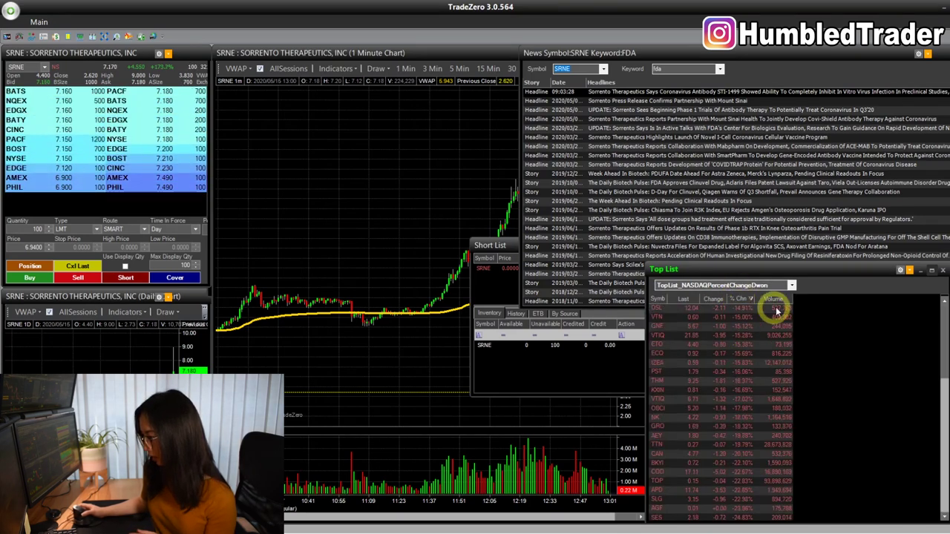
left_click_drag(653, 269, 759, 275)
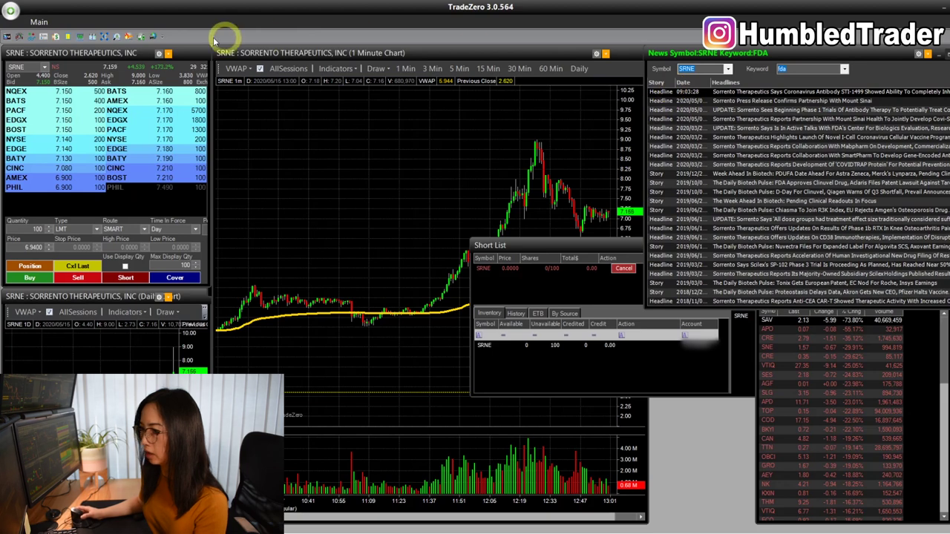
Step: Open a Watch List window and place it over the 1-minute SRNE chart
left_click(37, 23)
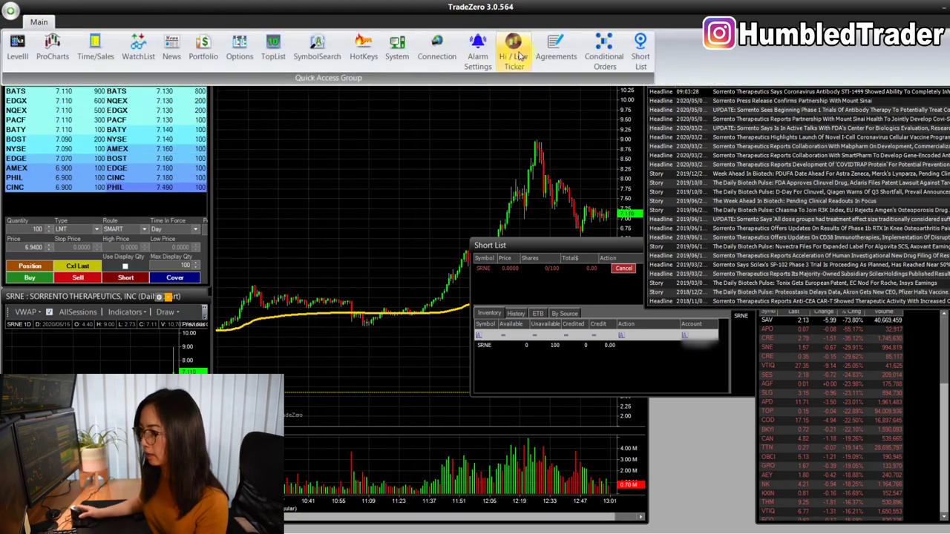
left_click(63, 58)
left_click_drag(123, 67, 630, 396)
Step: Add the symbols APDN, CODX and SRNE to the Watch List and move the window off the chart, beside the Short List
left_click(251, 98)
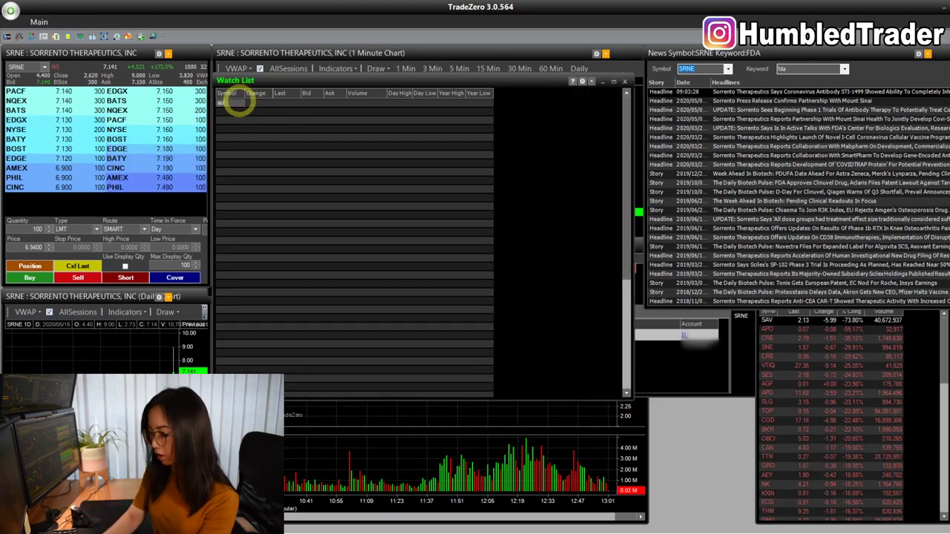
type("apt")
key("Return")
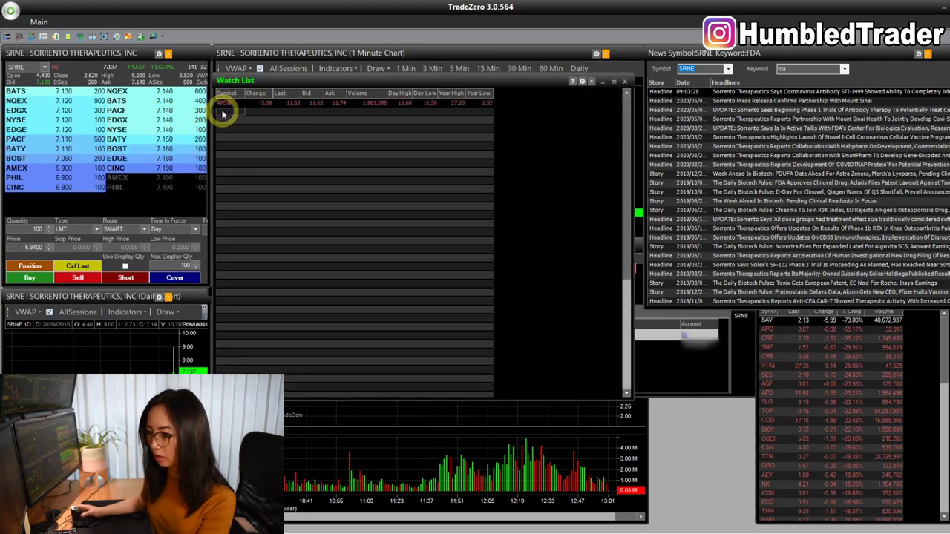
type("codx")
key("Return")
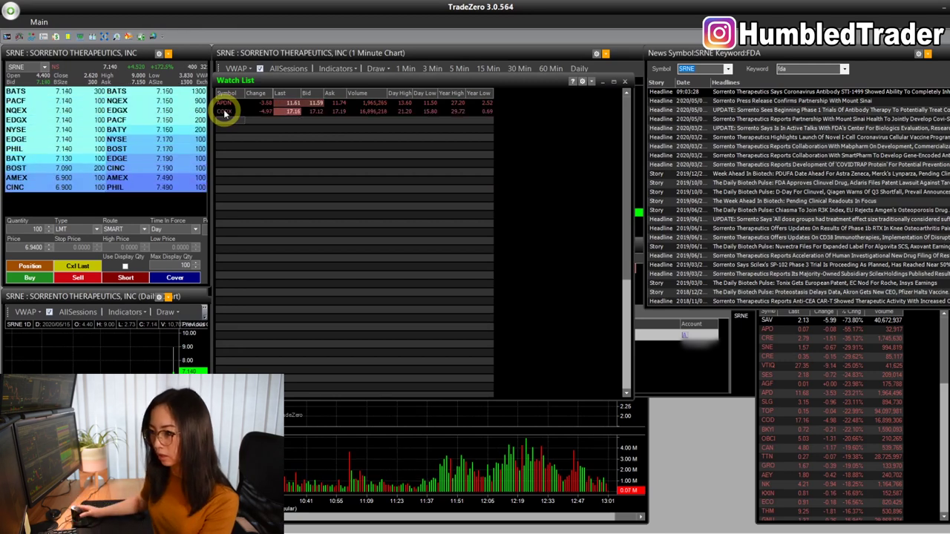
type("srne")
key("Return")
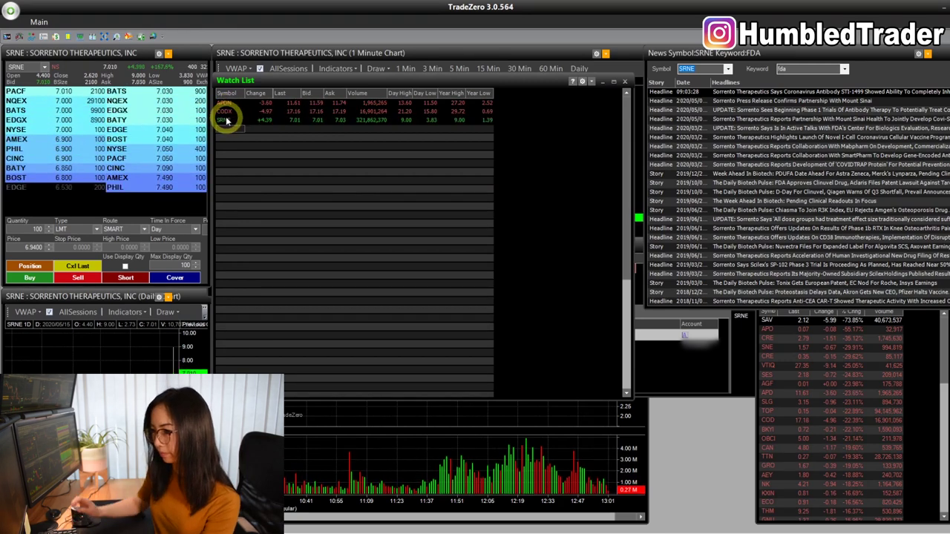
left_click_drag(217, 72, 692, 347)
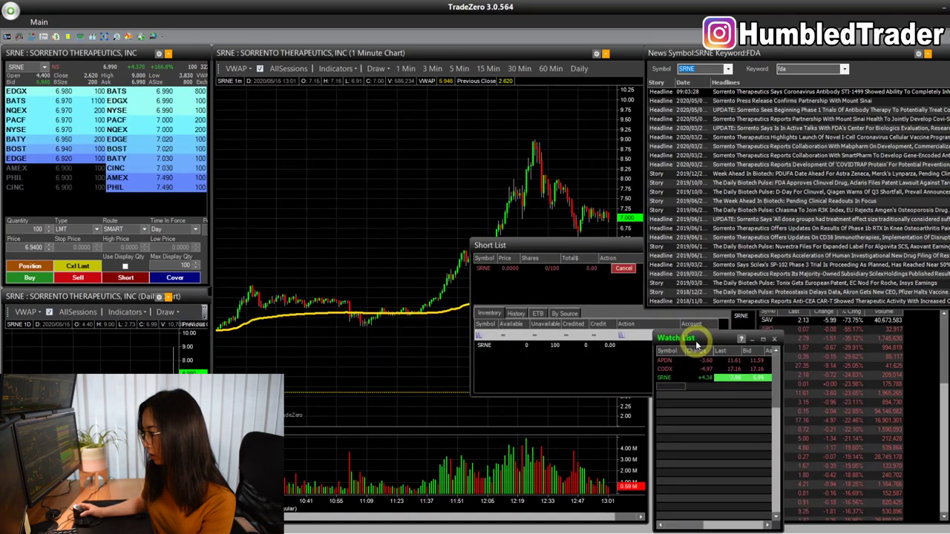